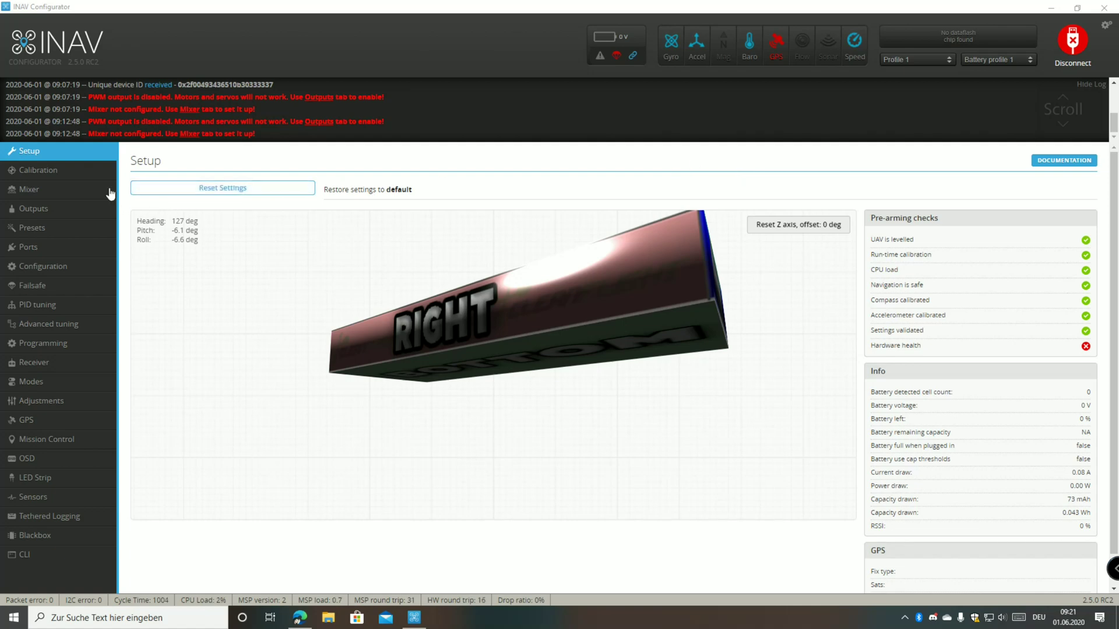
Step: Load the Flying Wing mixer preset for the airplane platform after a look at the accelerometer calibration
click(52, 170)
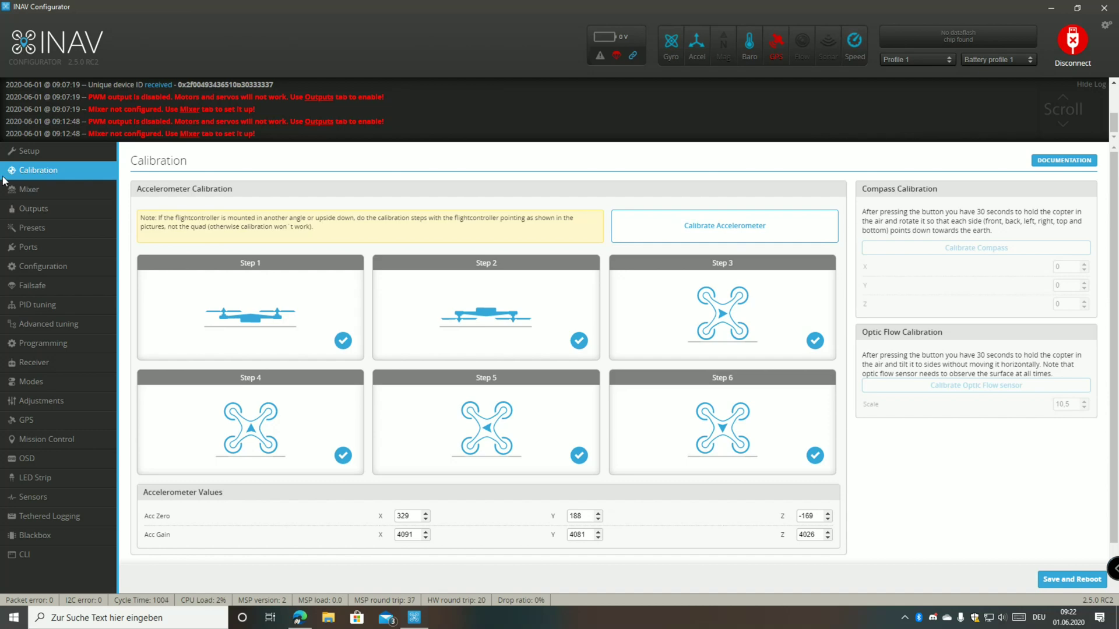
click(47, 190)
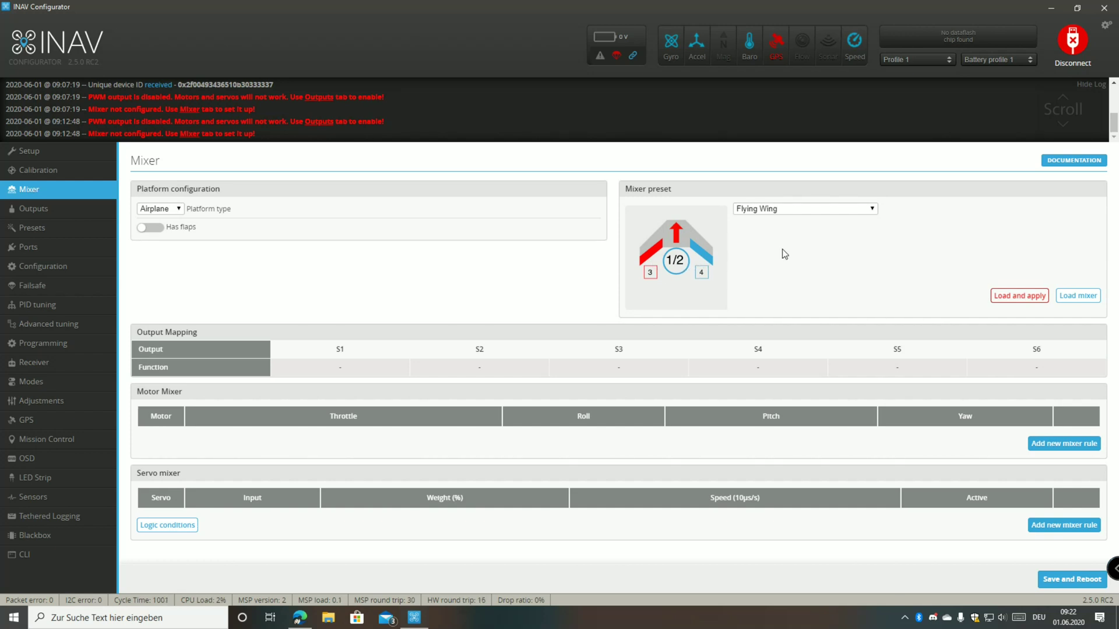
click(783, 209)
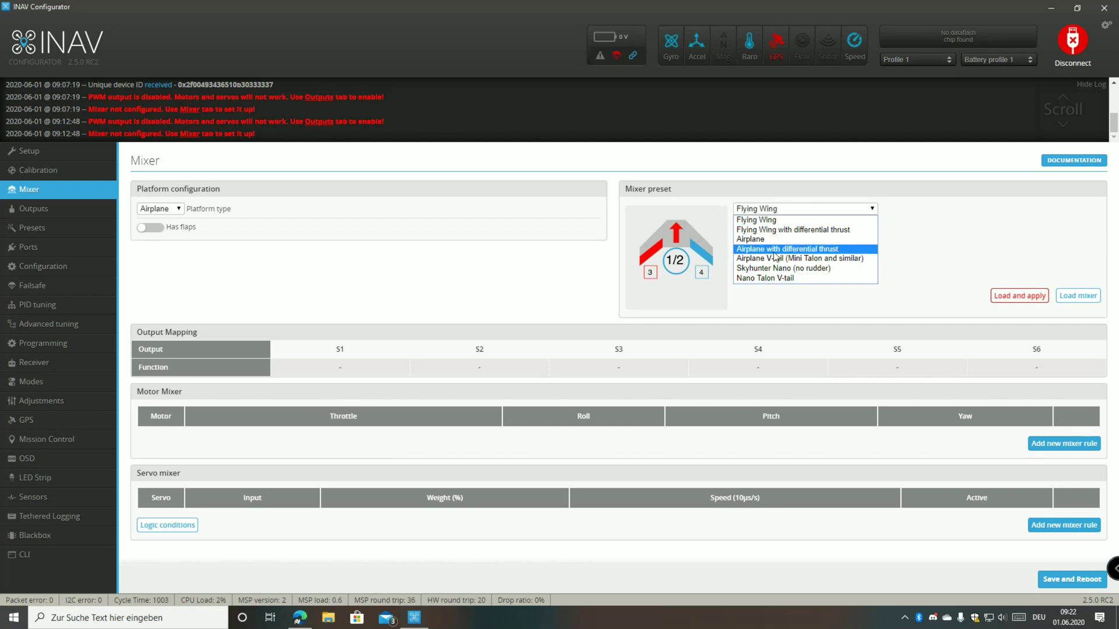
click(602, 270)
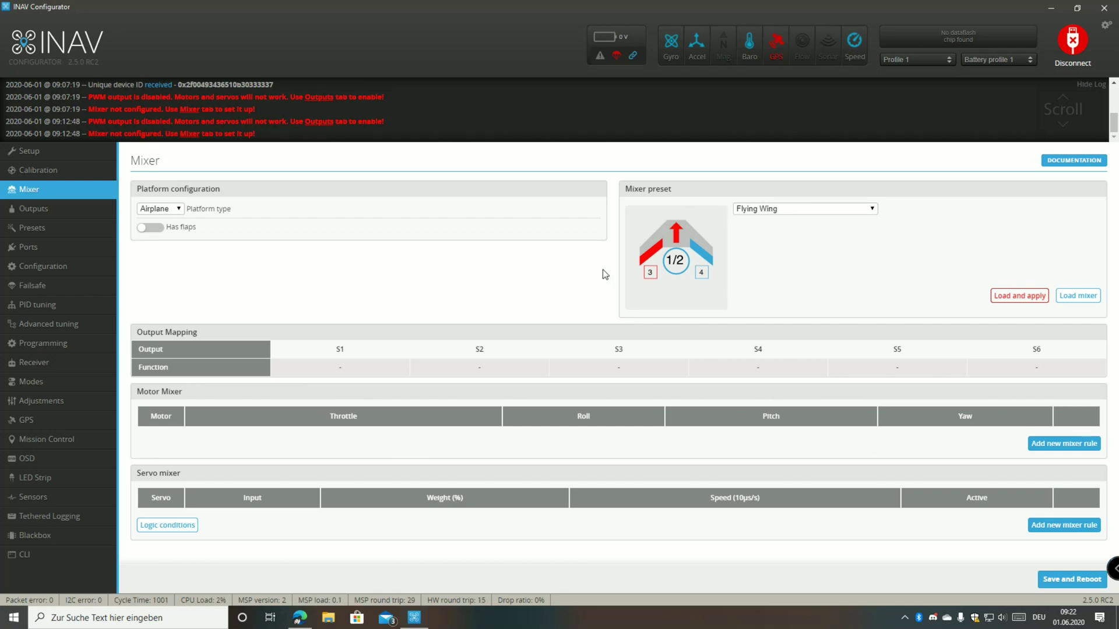
click(1078, 300)
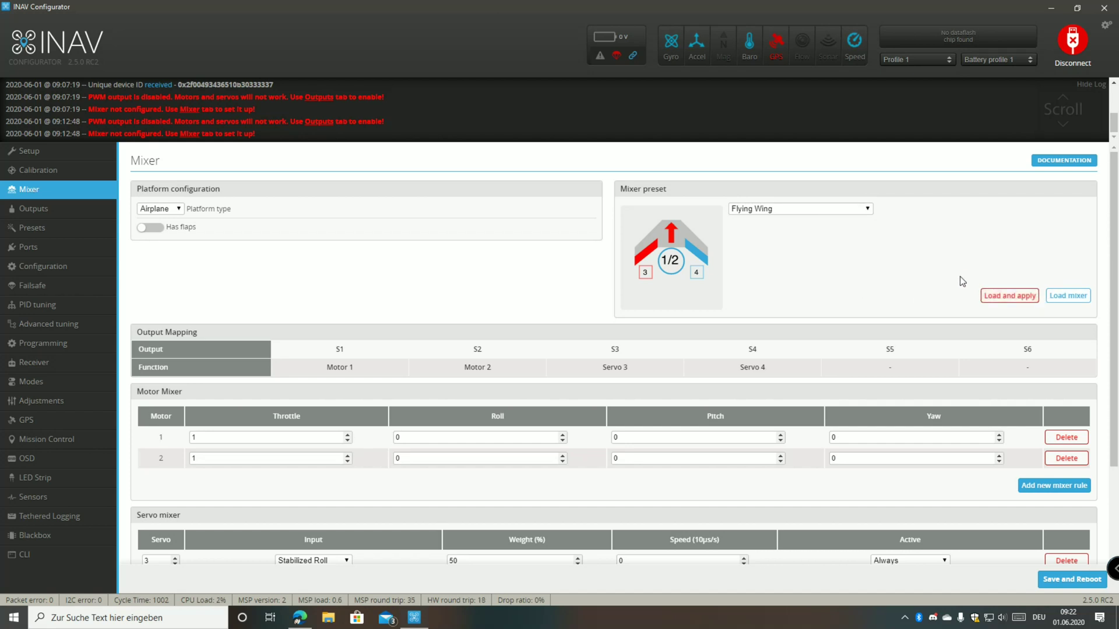
Step: Delete the motor 2 rule from the motor mixer, then save the mixer and reboot
scroll(940, 275, down, 2)
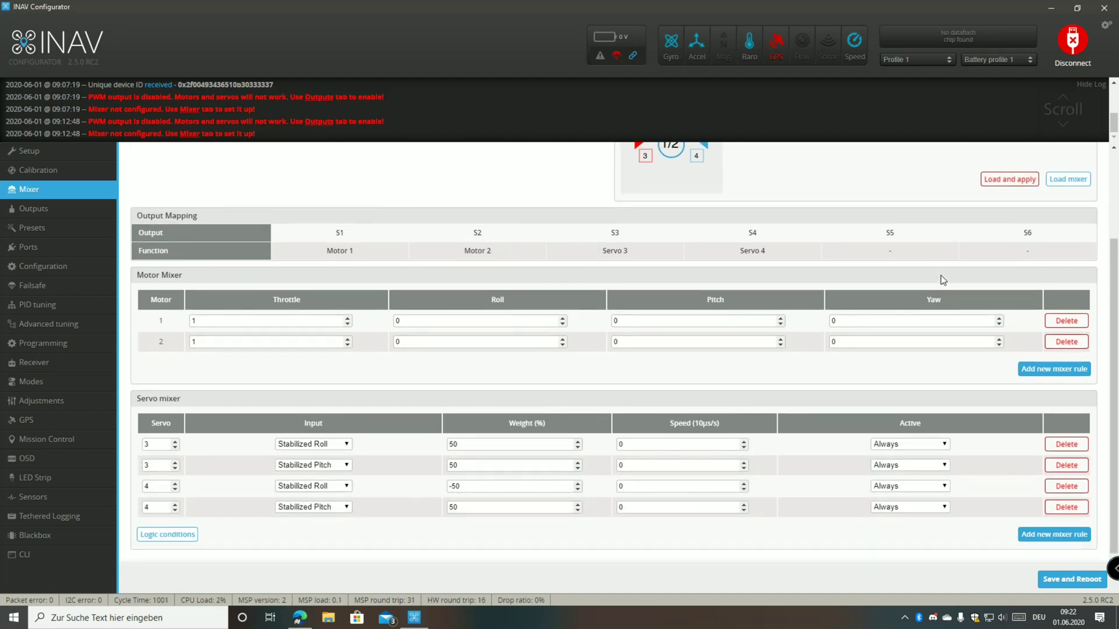
scroll(941, 275, up, 2)
scroll(887, 298, down, 1)
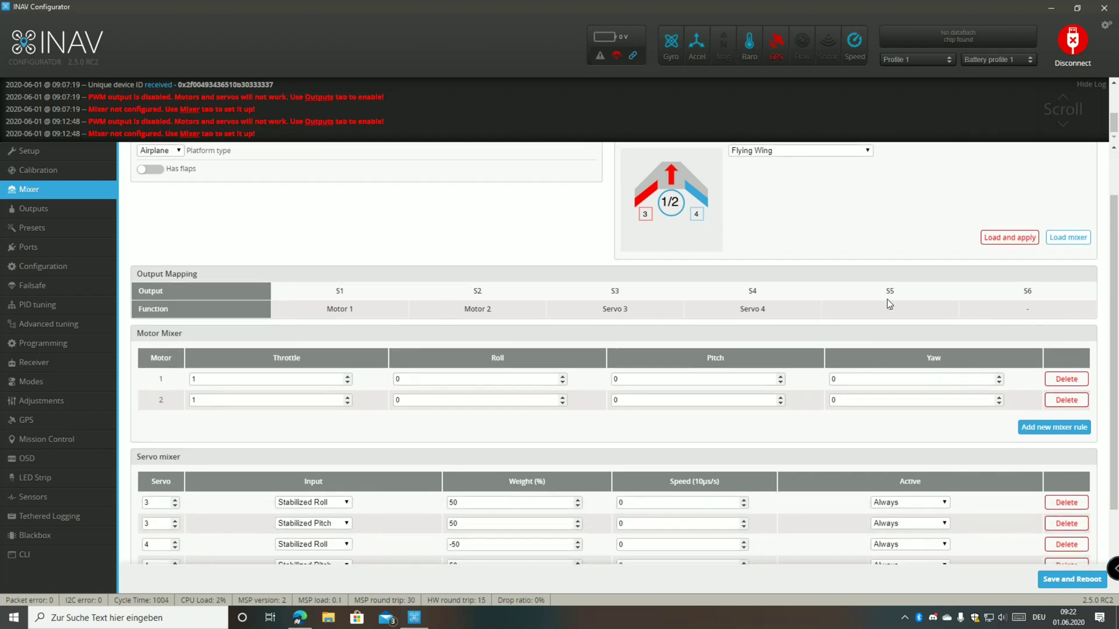
scroll(336, 375, down, 1)
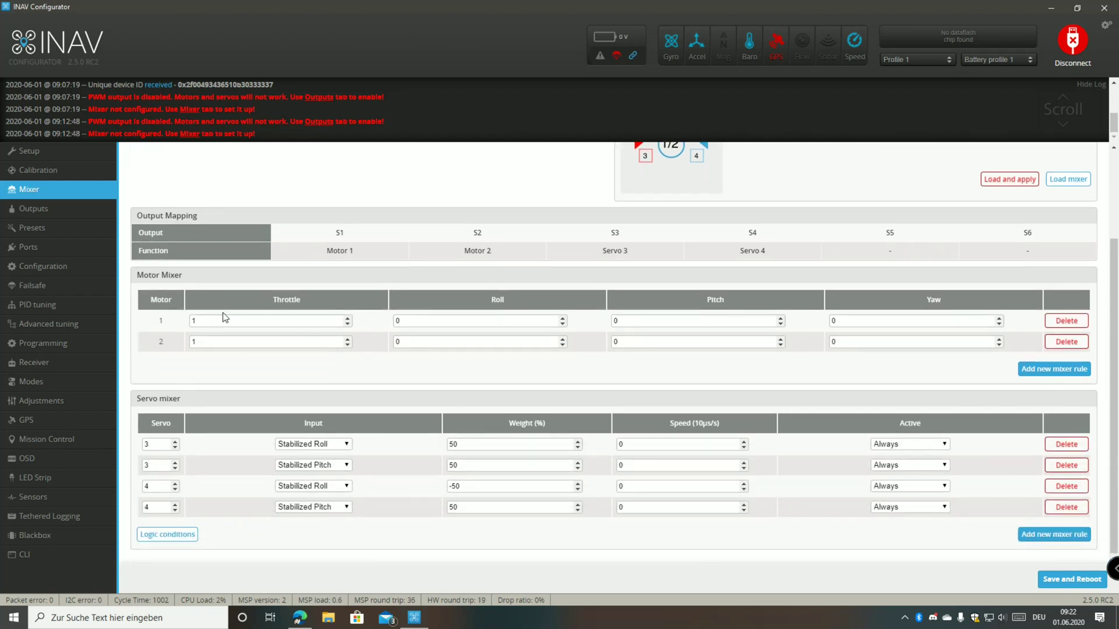
click(1066, 342)
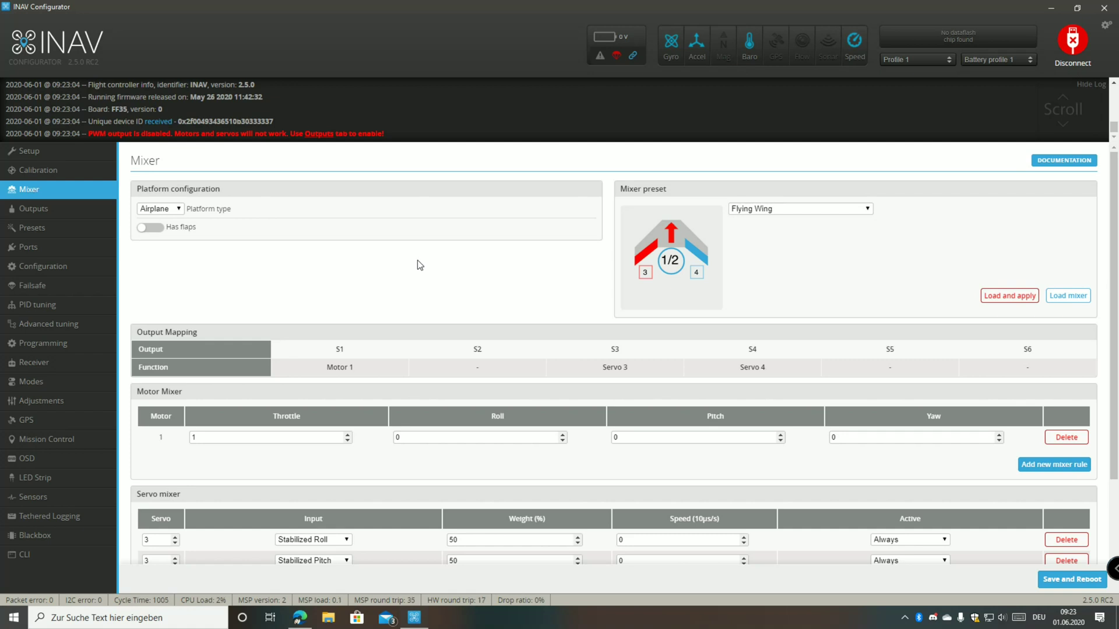
Step: Configure the outputs with the STANDARD ESC protocol, a 50Hz ESC refresh rate, 5% motor idle power and 14 motor poles
click(70, 209)
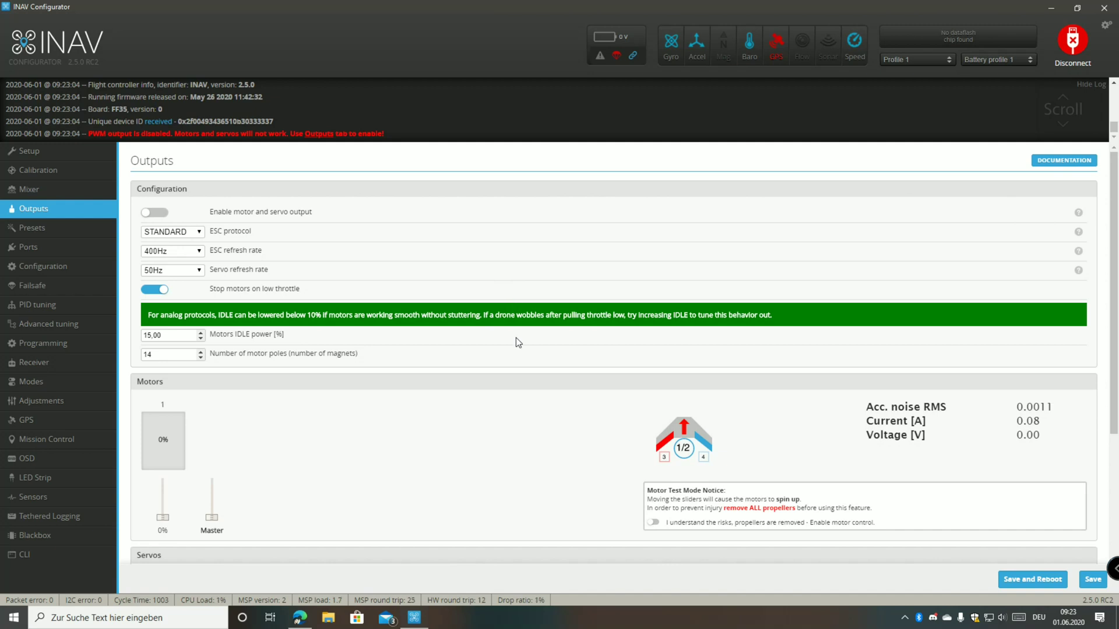
click(179, 232)
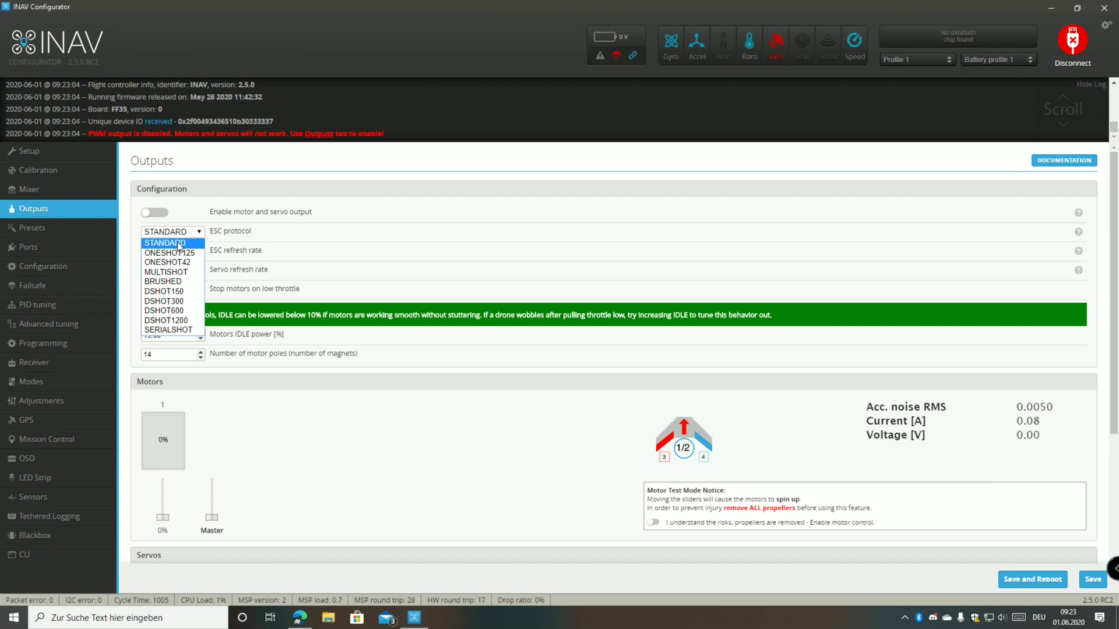
click(178, 244)
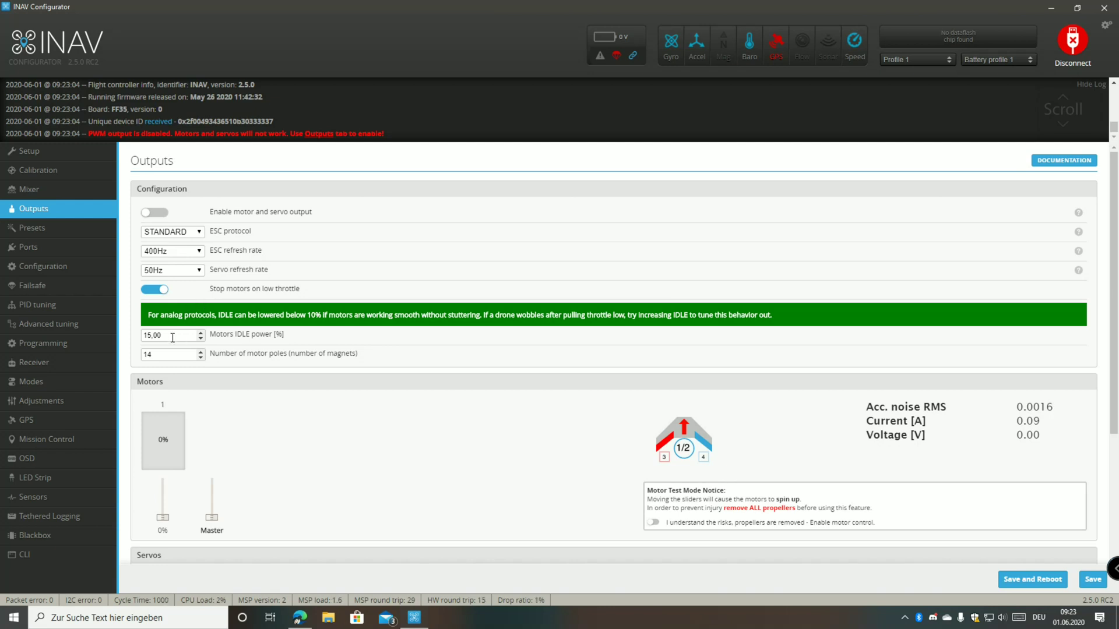
drag(175, 334, 122, 335)
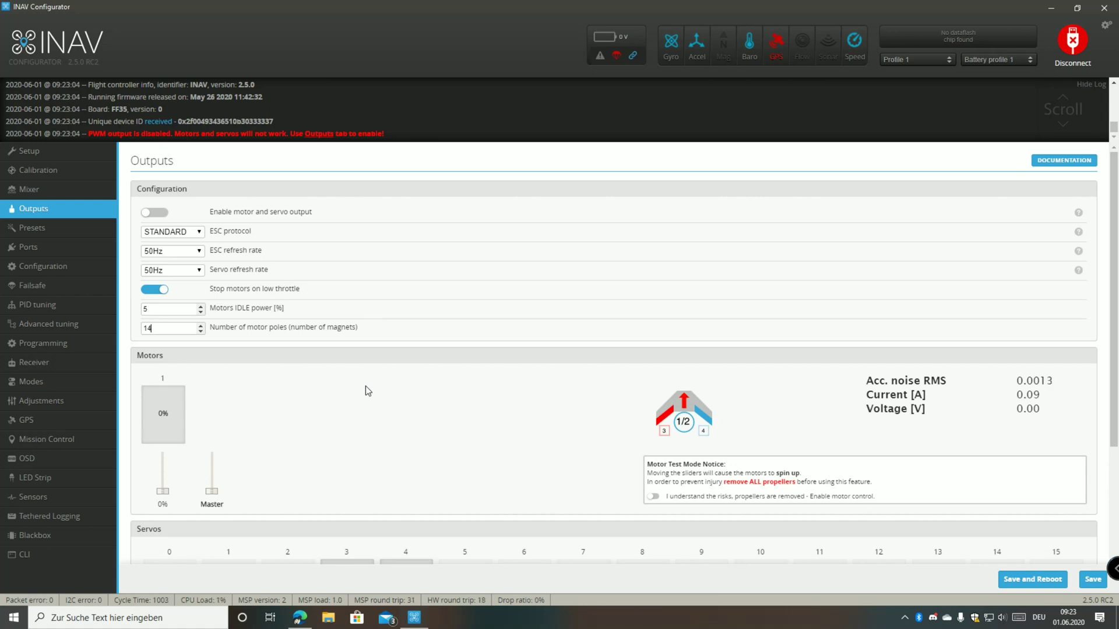
click(163, 309)
click(165, 328)
Step: Briefly enable motor test control, try the slider of motor 1, and disable motor control again
scroll(407, 379, down, 2)
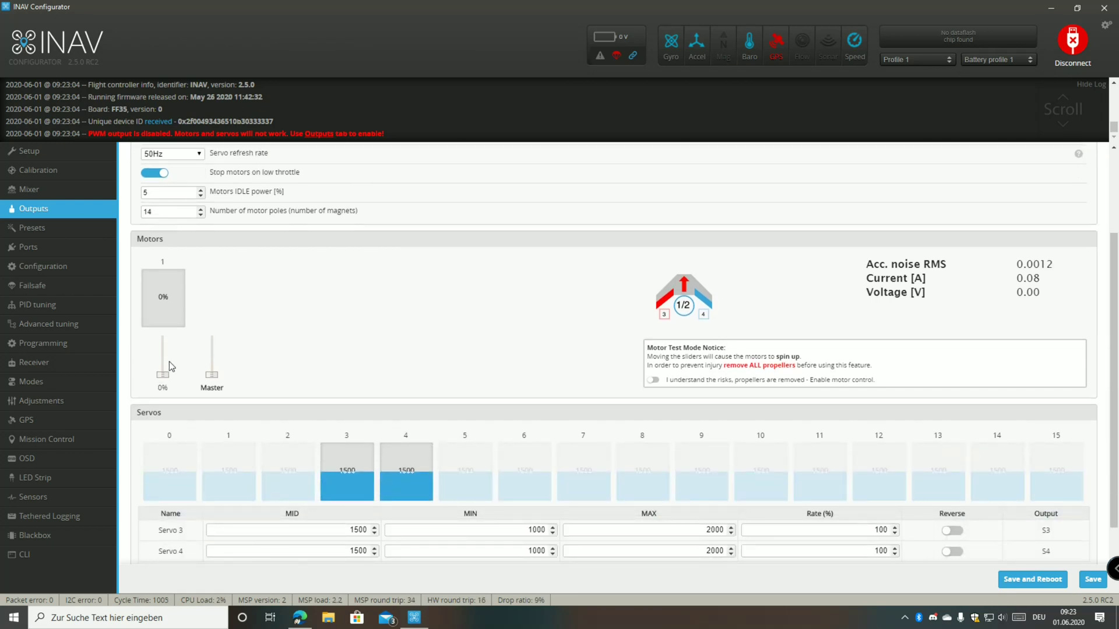
click(655, 382)
mouse_move(163, 376)
mouse_down()
mouse_move(163, 351)
mouse_move(162, 379)
mouse_up()
click(655, 380)
scroll(424, 367, up, 2)
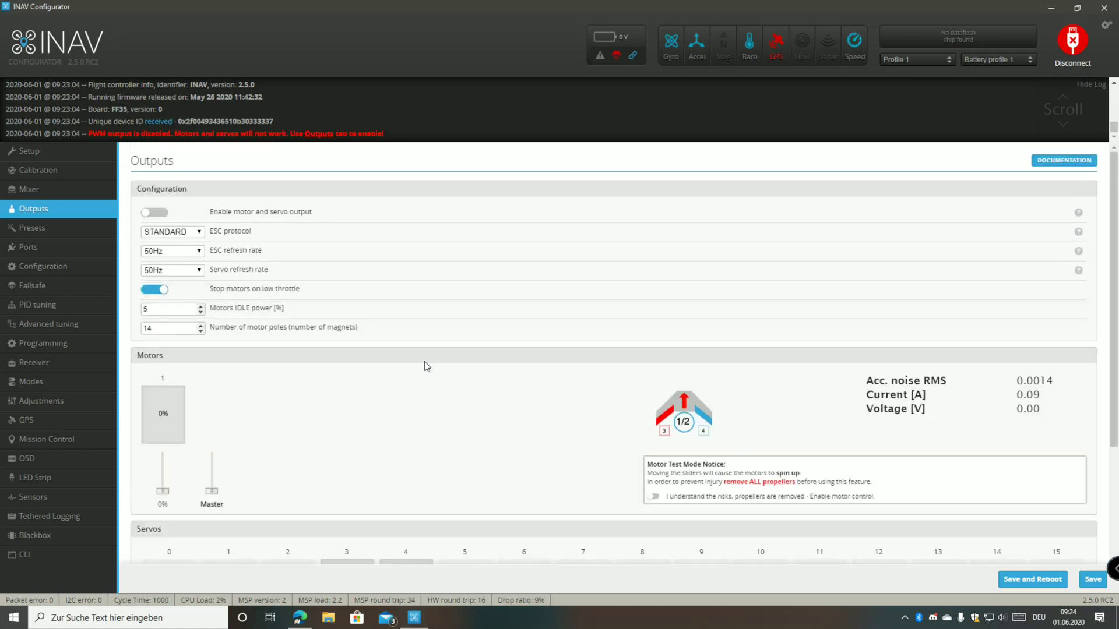
Step: Review the servo 3 and servo 4 settings and save the outputs configuration
scroll(333, 391, down, 3)
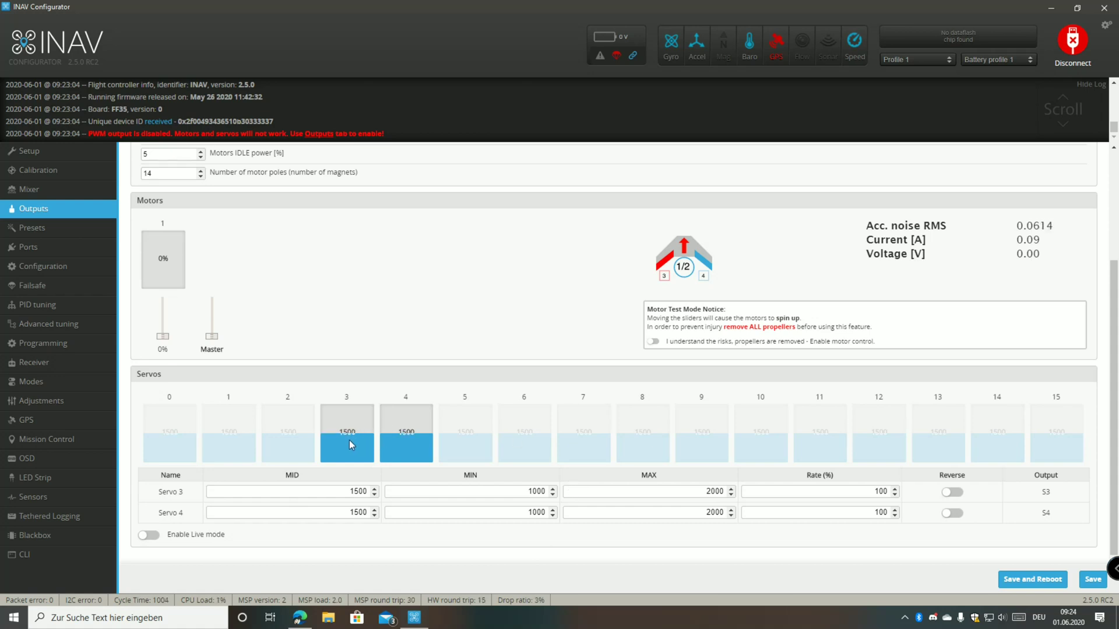
scroll(361, 335, up, 4)
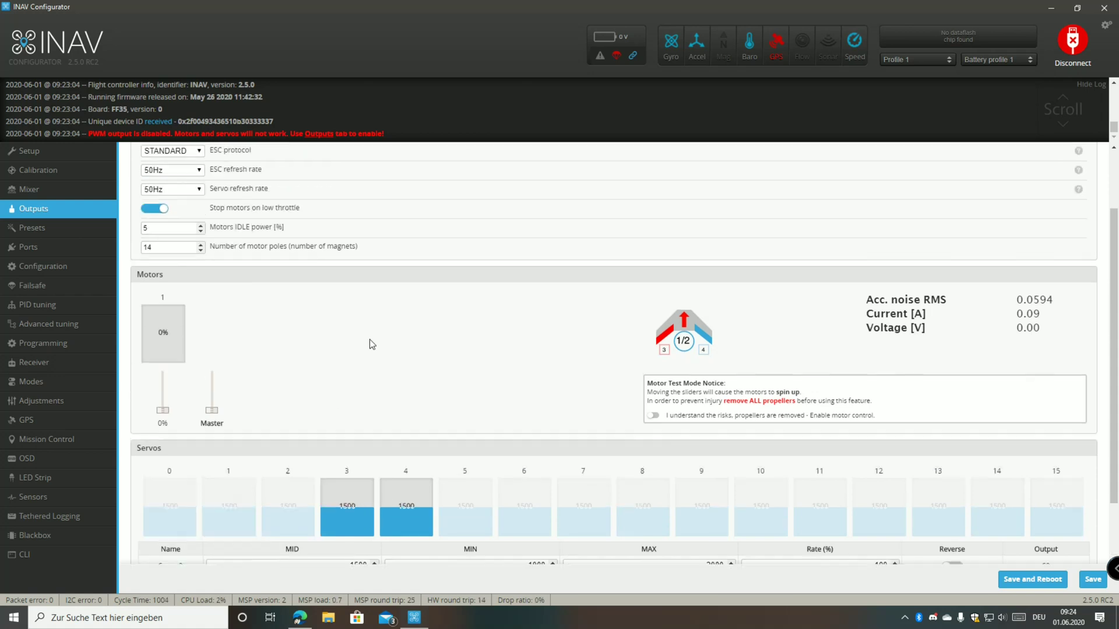
scroll(373, 346, down, 4)
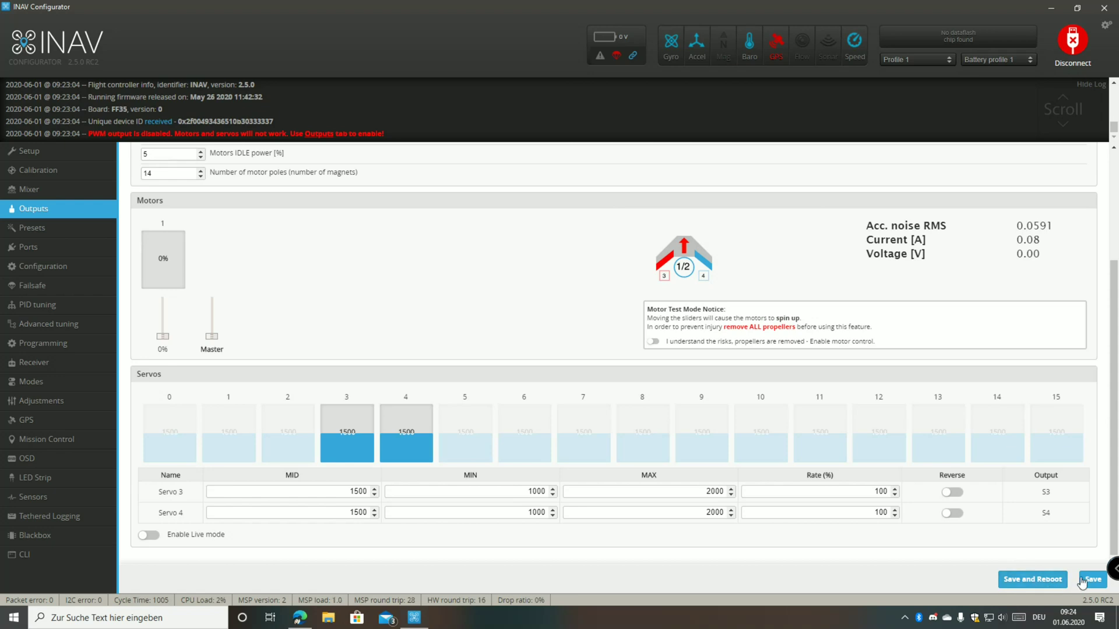
Step: Apply the Ritewing Mini Drak preset and confirm saving it with a reboot
click(61, 228)
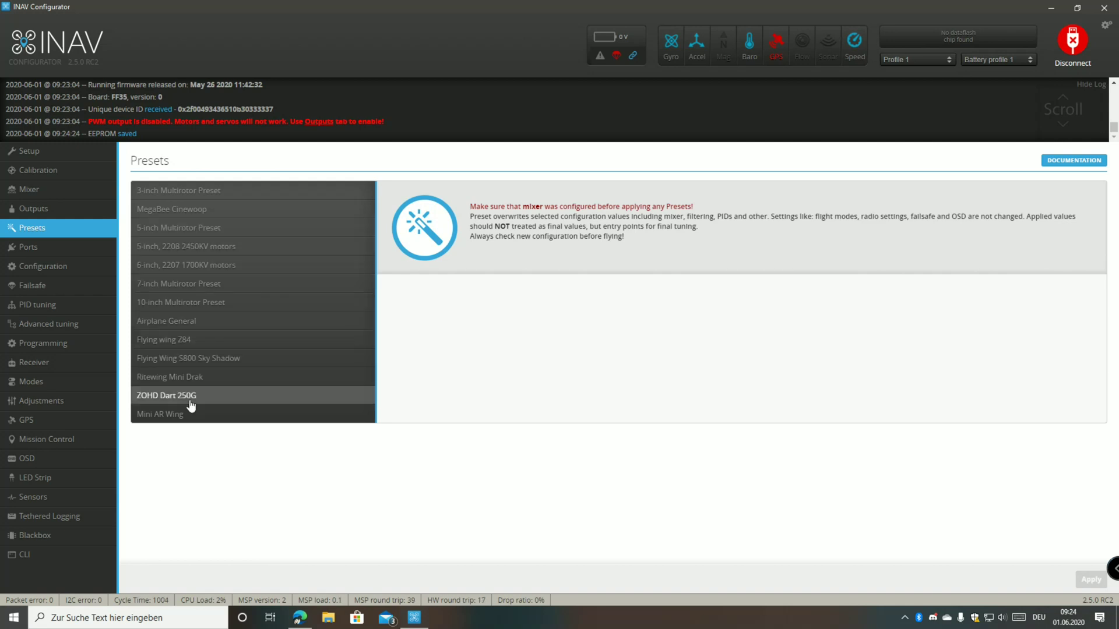
click(230, 380)
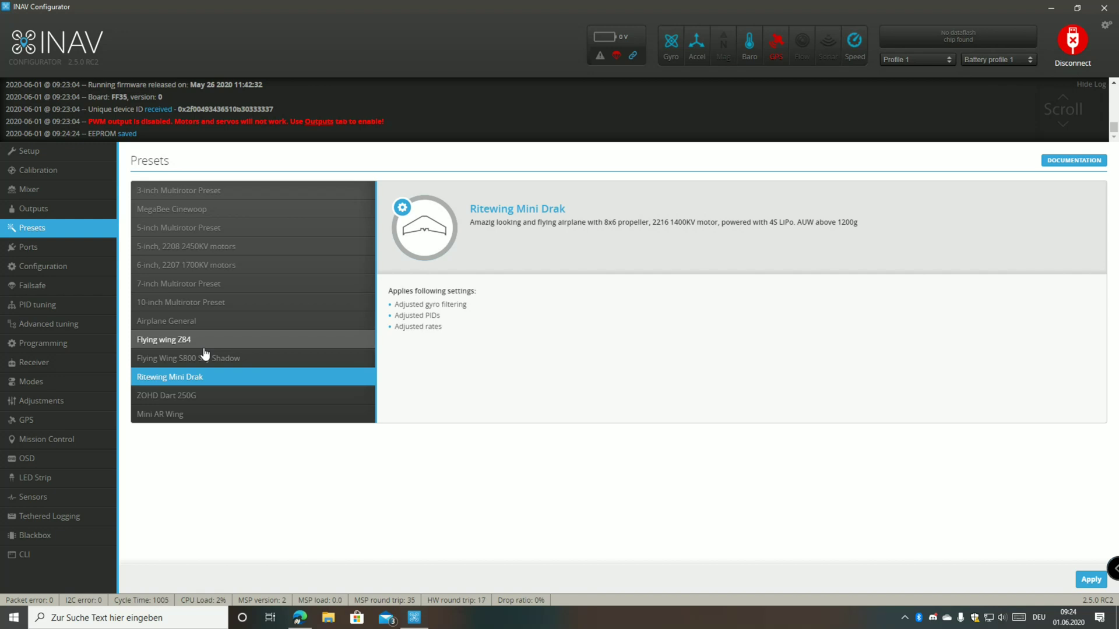
click(1091, 579)
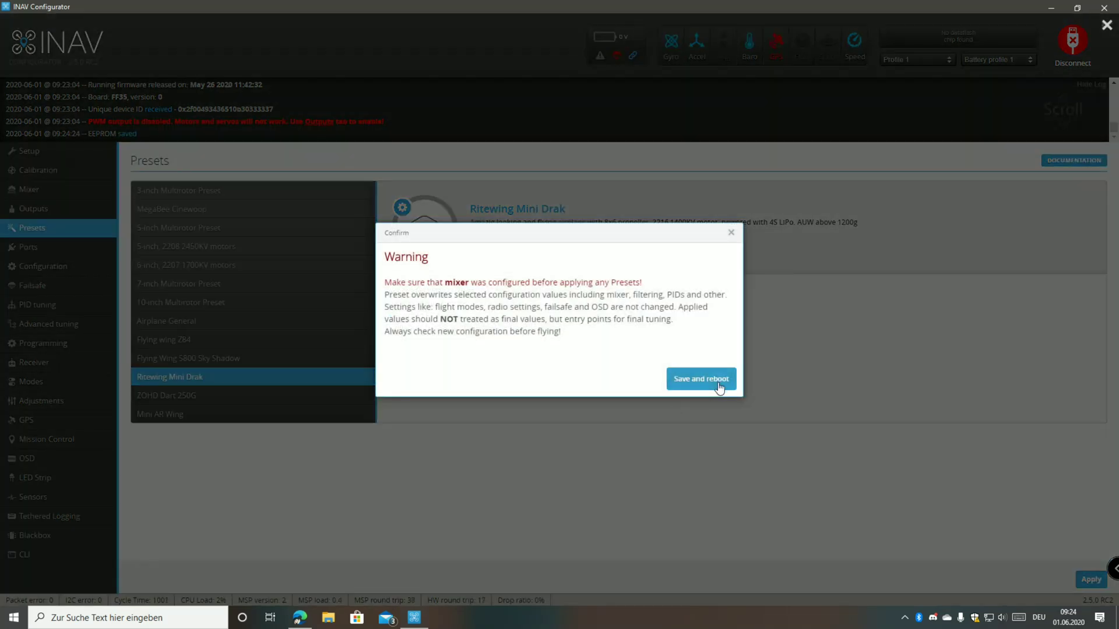
click(721, 383)
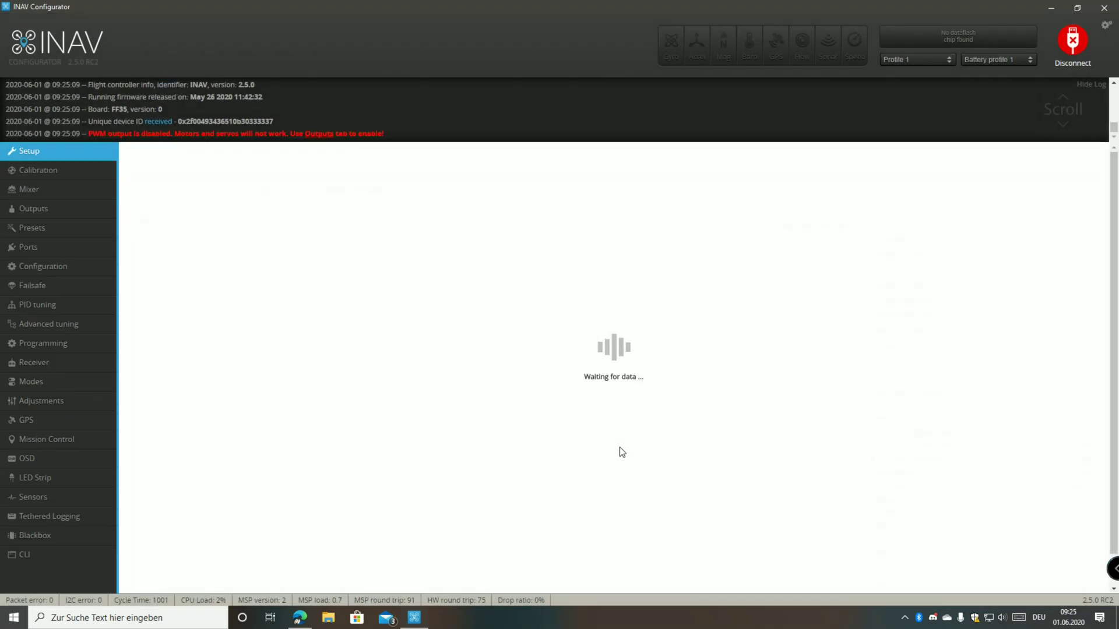
Step: Assign TBS SmartAudio as the peripheral on UART4, then save the port configuration and reboot
click(49, 250)
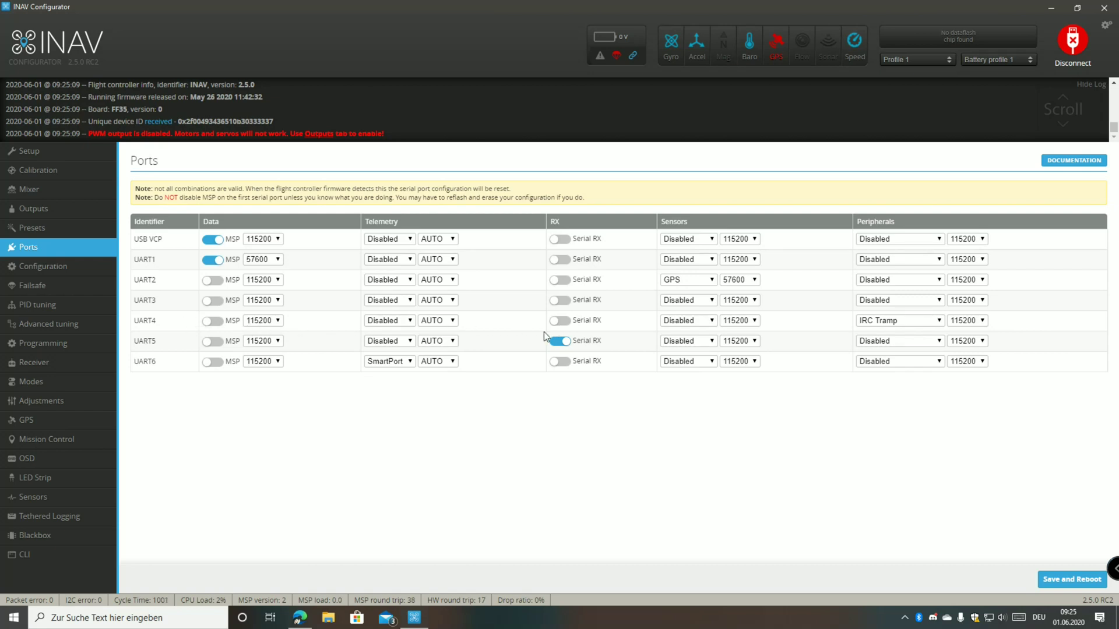
click(910, 321)
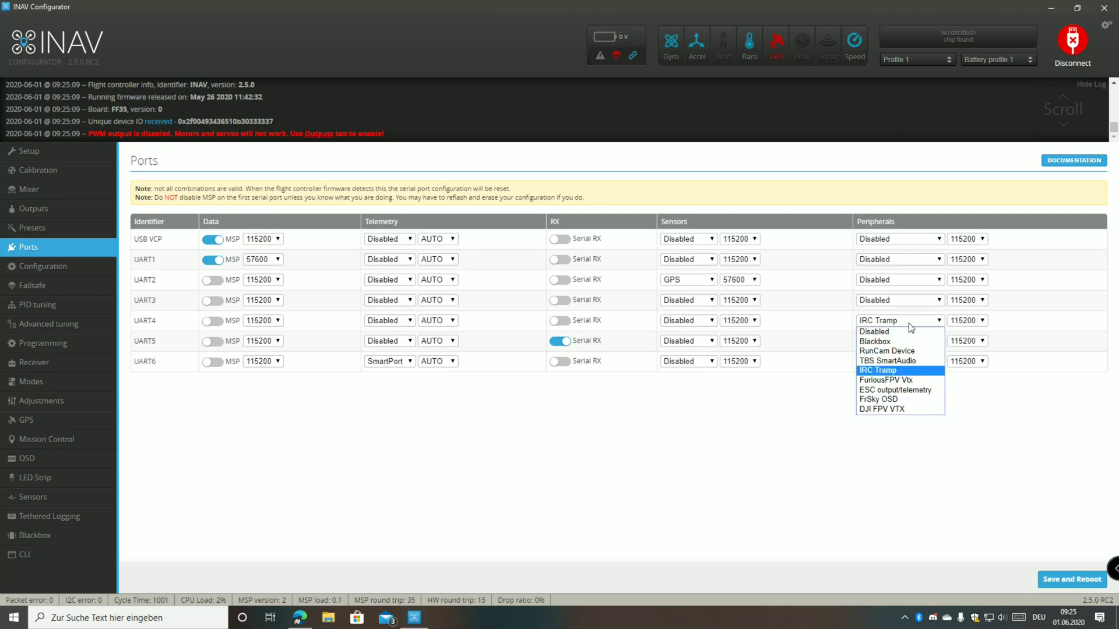
click(922, 361)
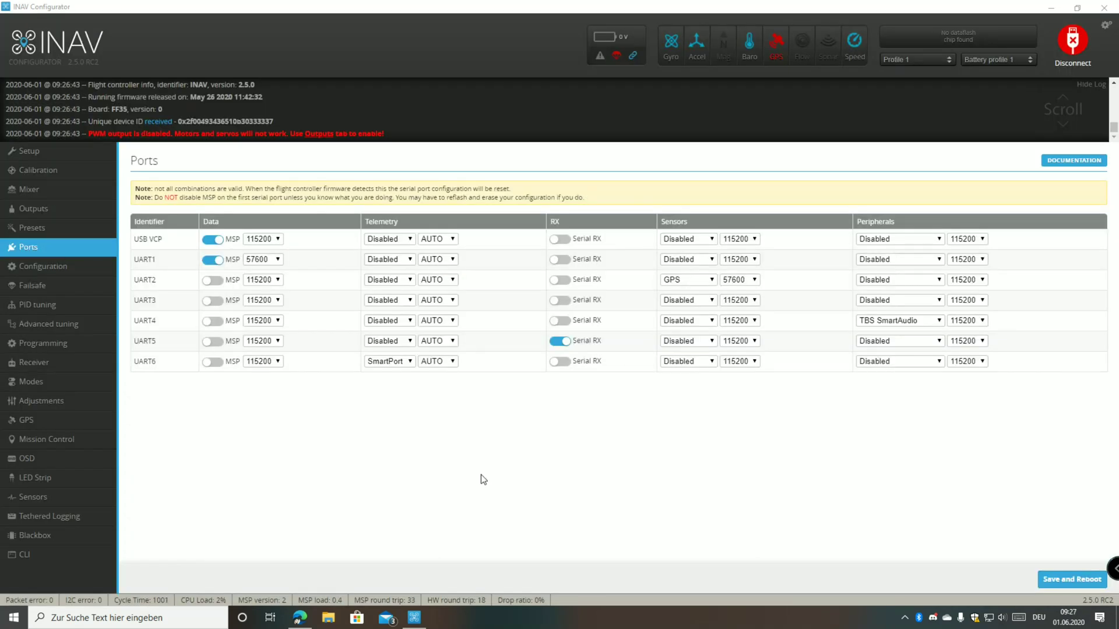
Step: Set the gyroscope LPF cutoff frequency to 42Hz in the system configuration
click(55, 266)
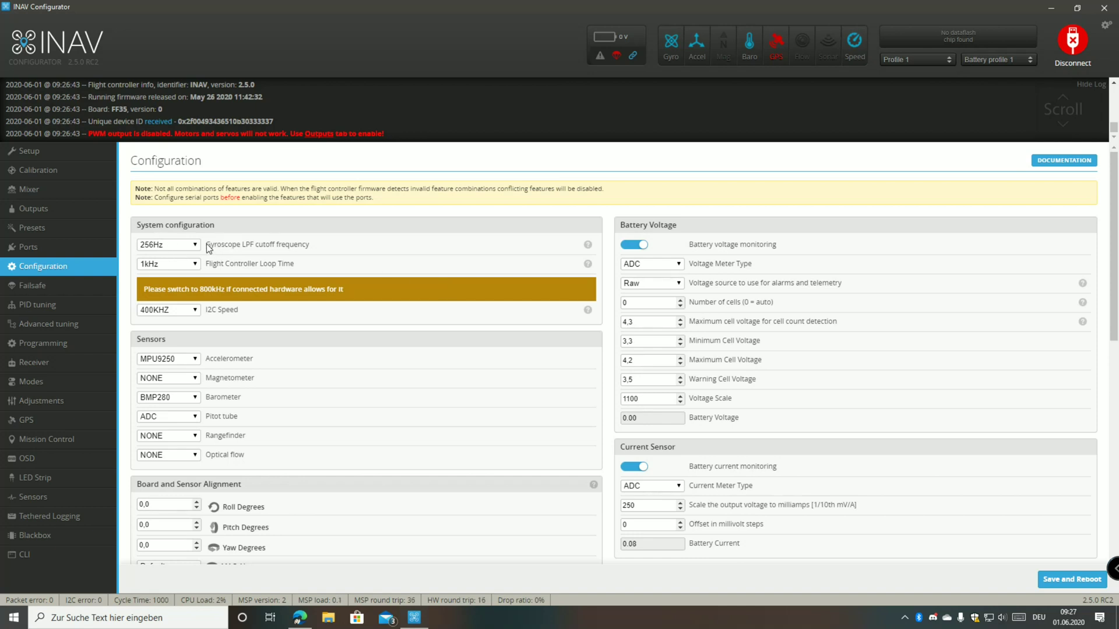
drag(206, 244, 231, 242)
click(315, 242)
click(162, 245)
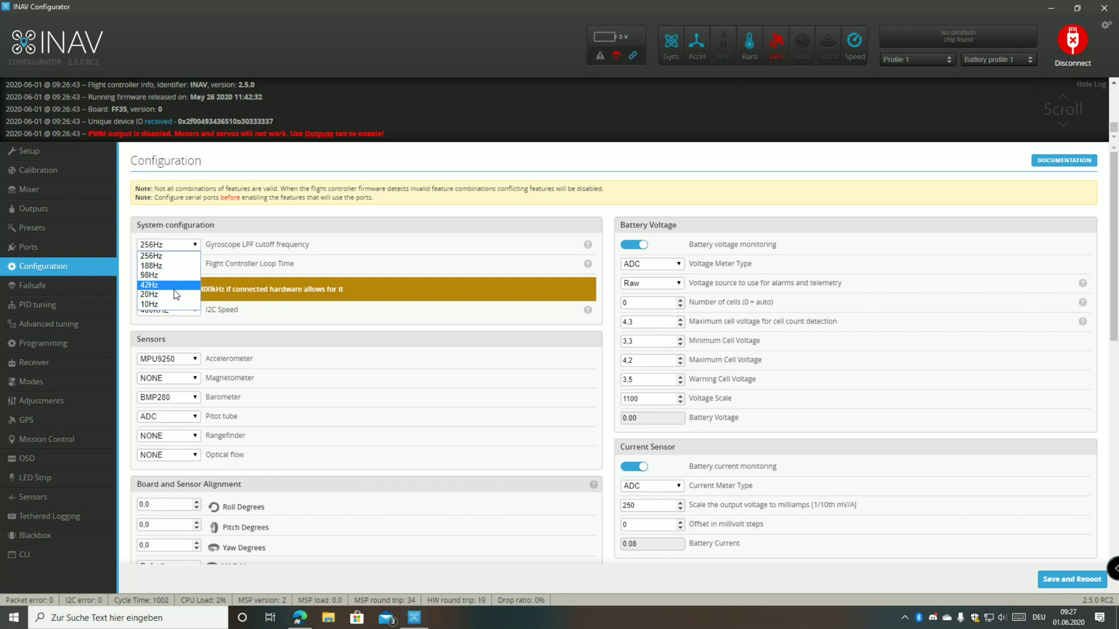
click(167, 285)
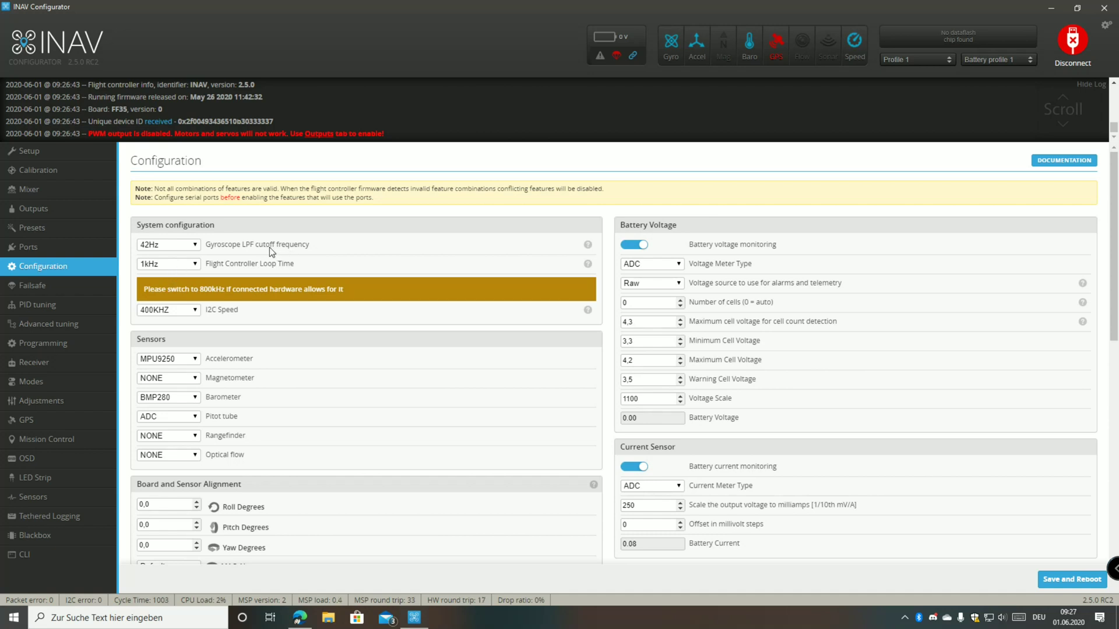
click(185, 244)
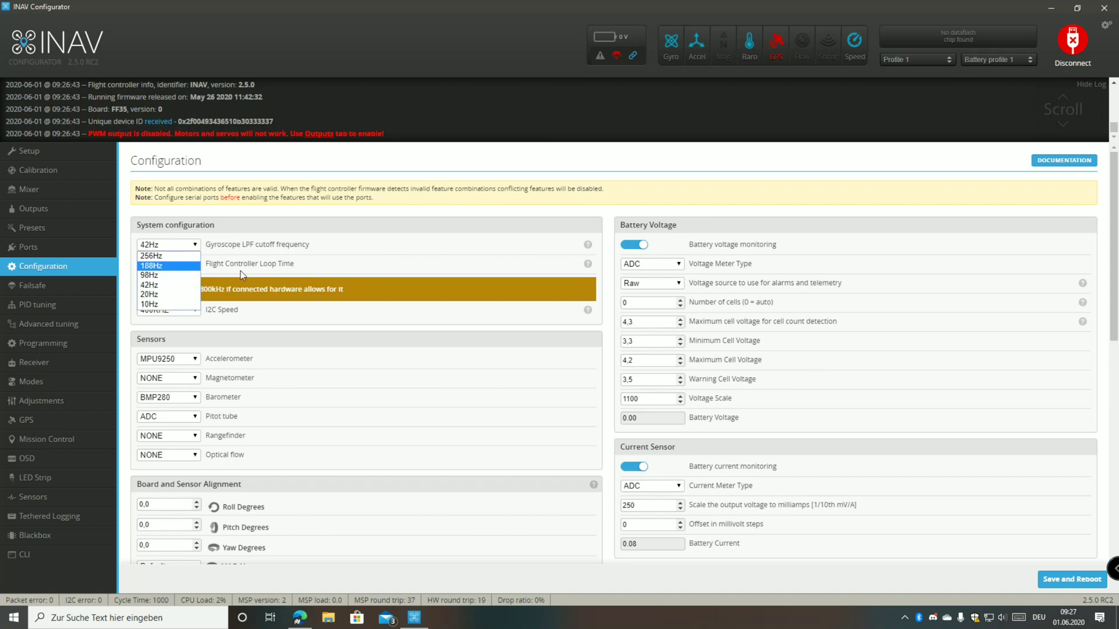
click(367, 259)
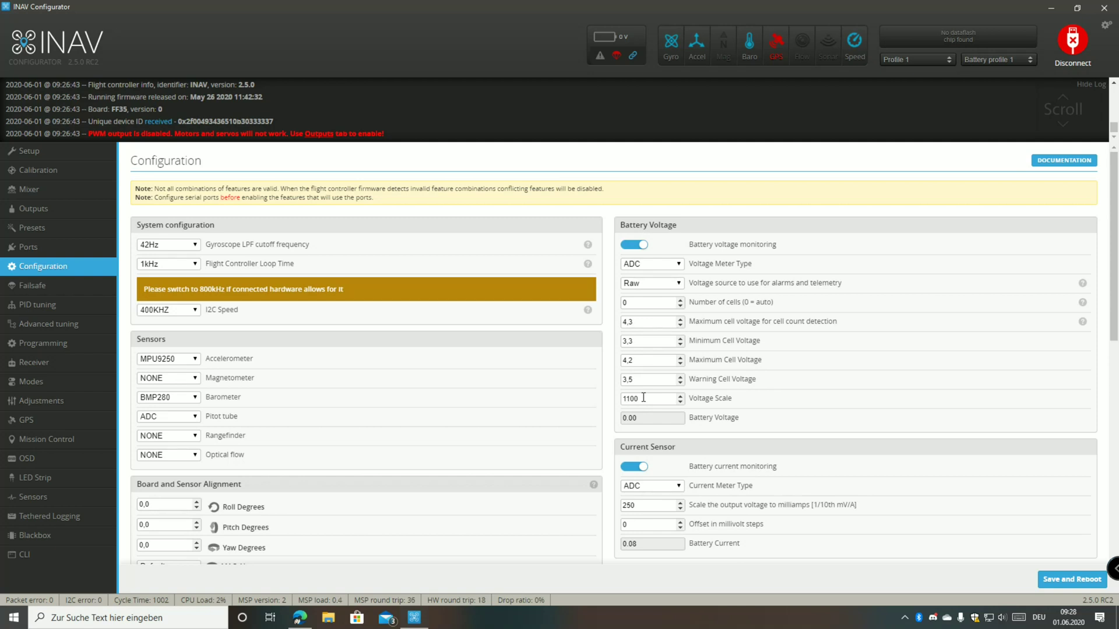
Step: Try MPU9250 as the magnetometer and set the magnetometer back to NONE
scroll(554, 393, down, 2)
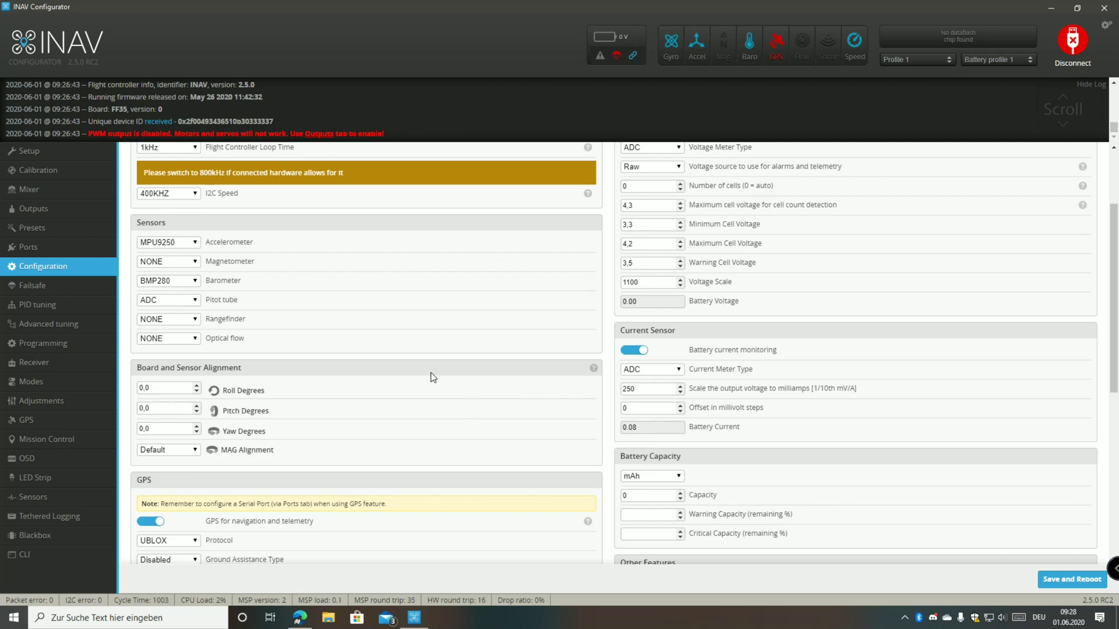
click(168, 263)
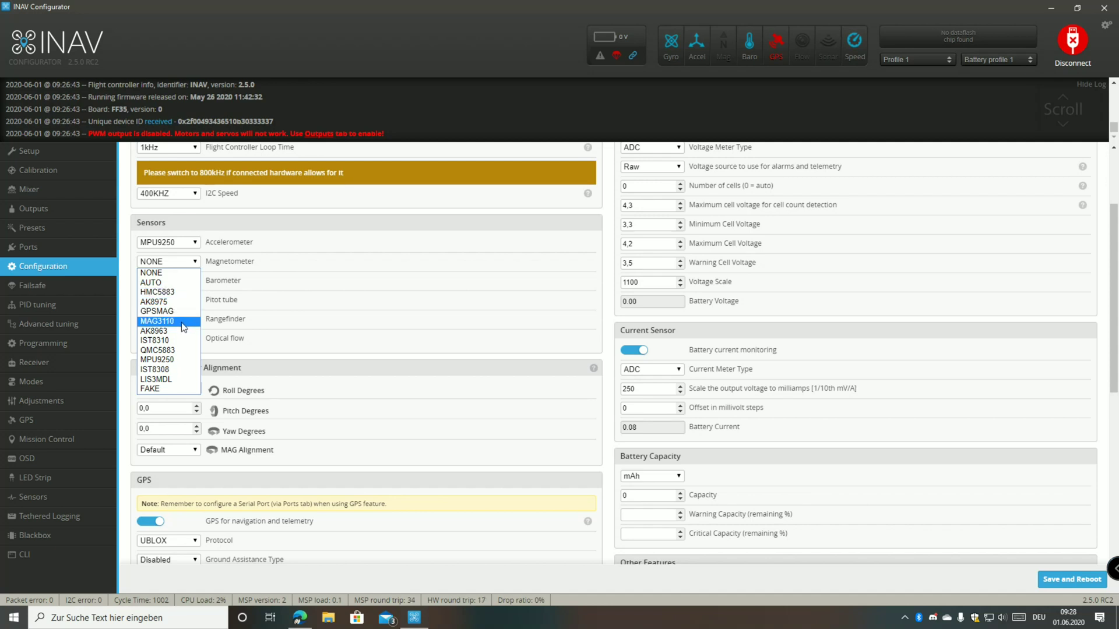
click(182, 362)
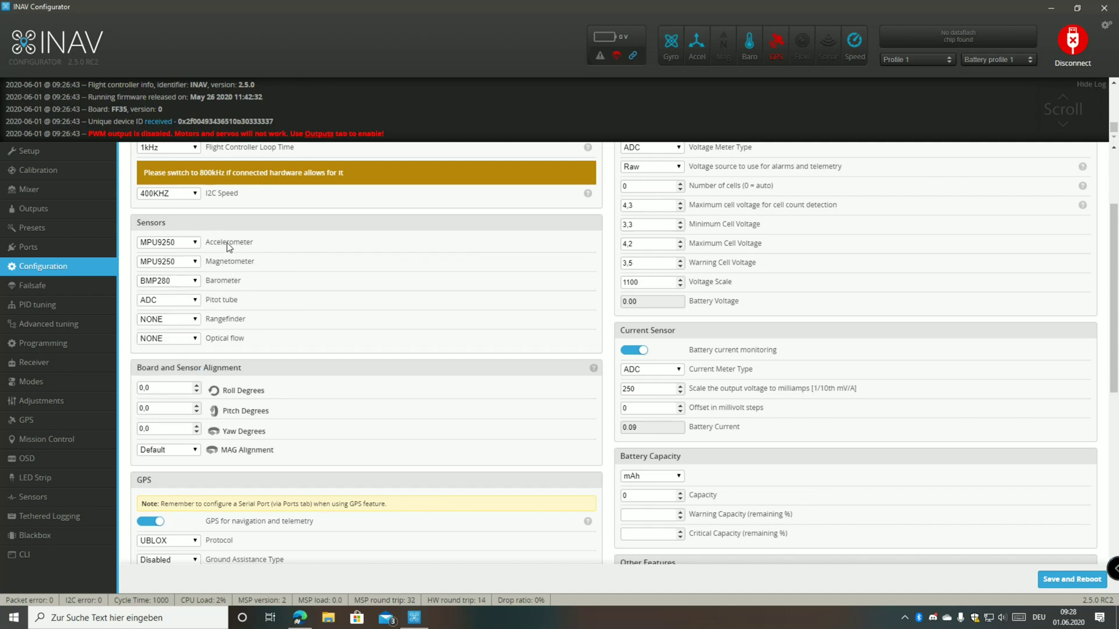
click(180, 262)
click(173, 274)
Step: Set the GPS protocol to UBLOX7 and the ground assistance type to European EGNOS
scroll(327, 366, down, 1)
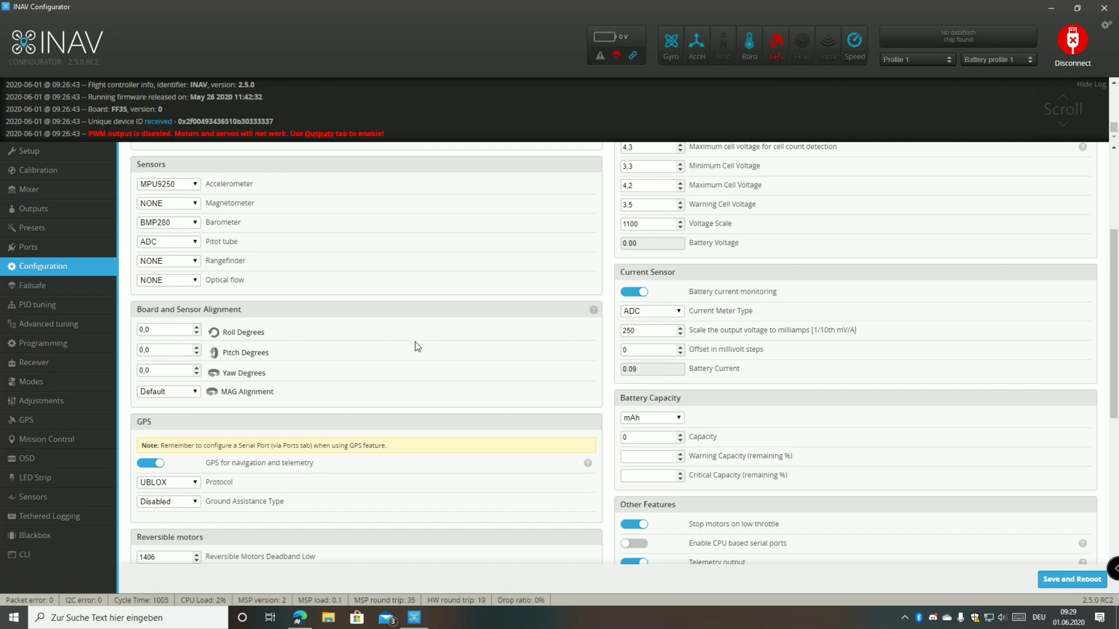
scroll(415, 342, down, 2)
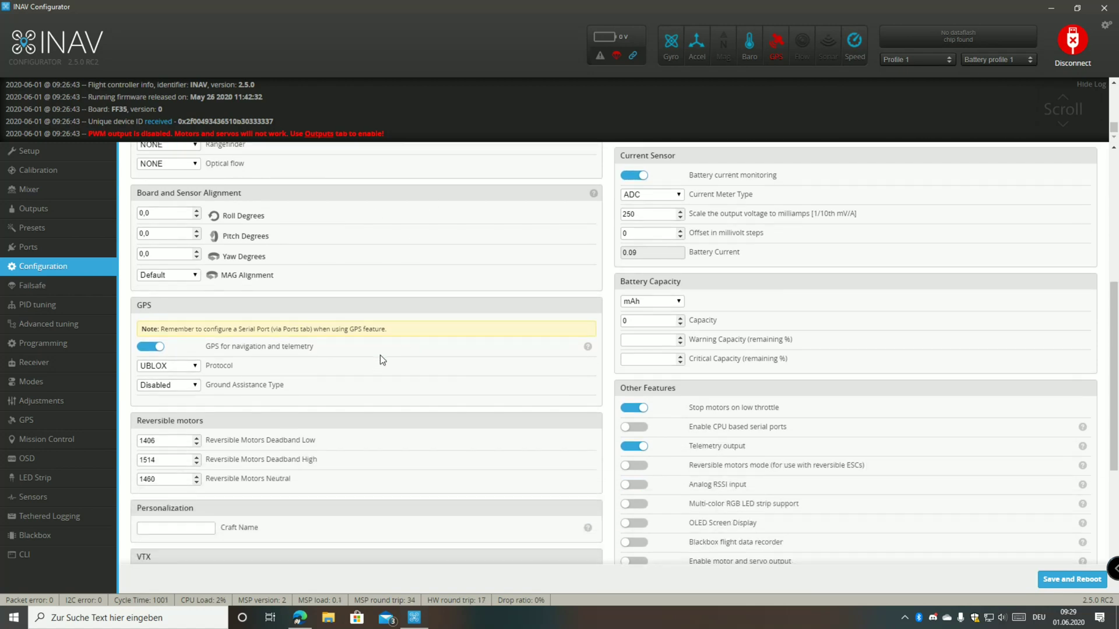
click(167, 367)
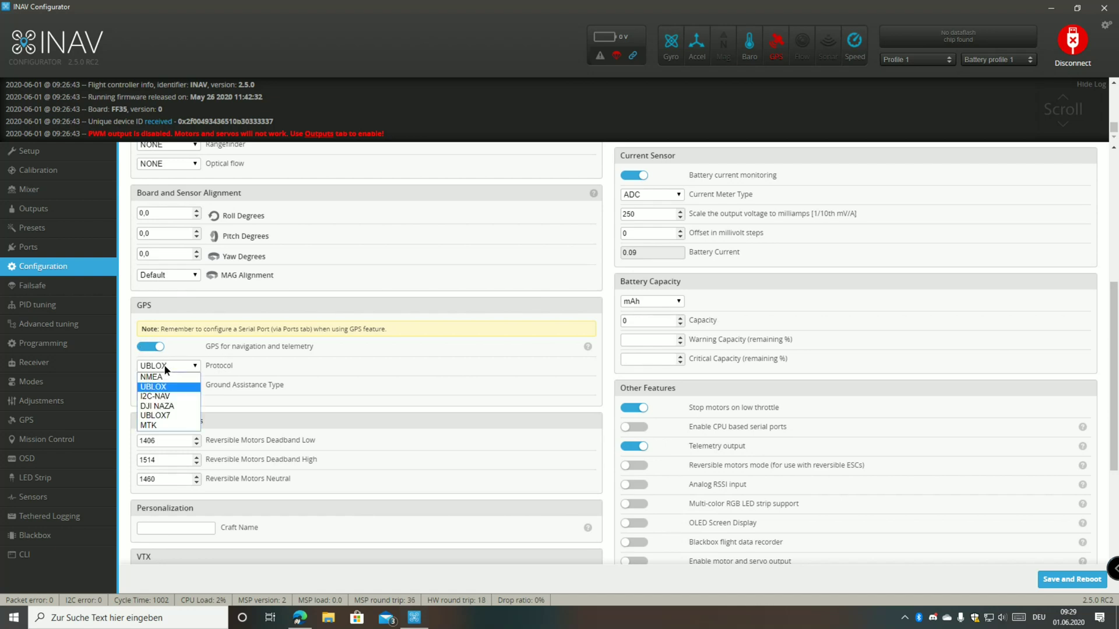
click(168, 416)
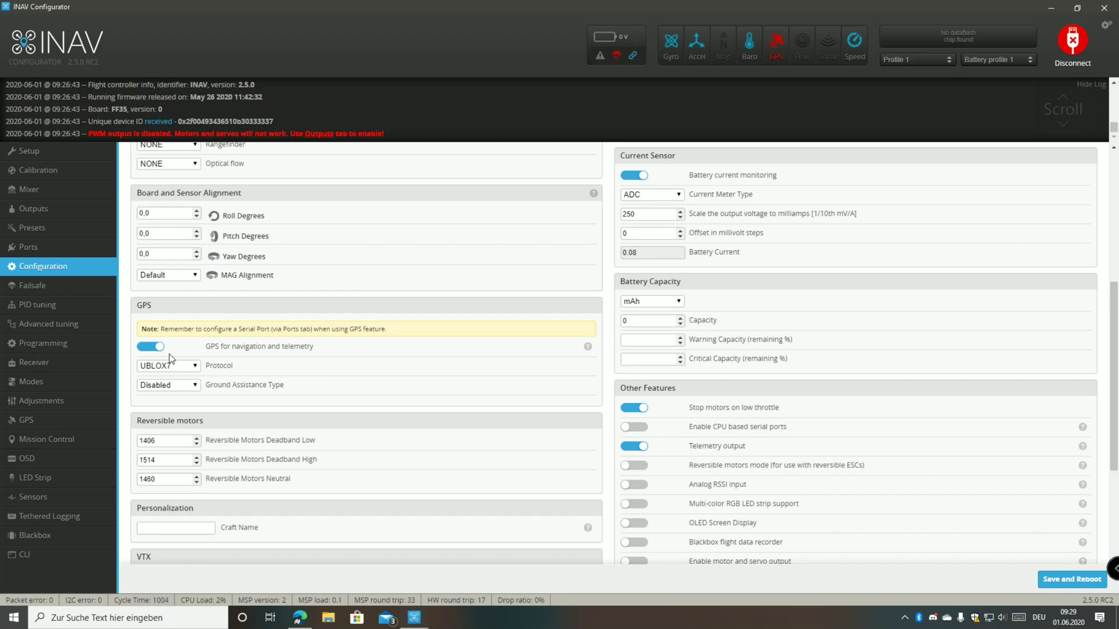
click(172, 386)
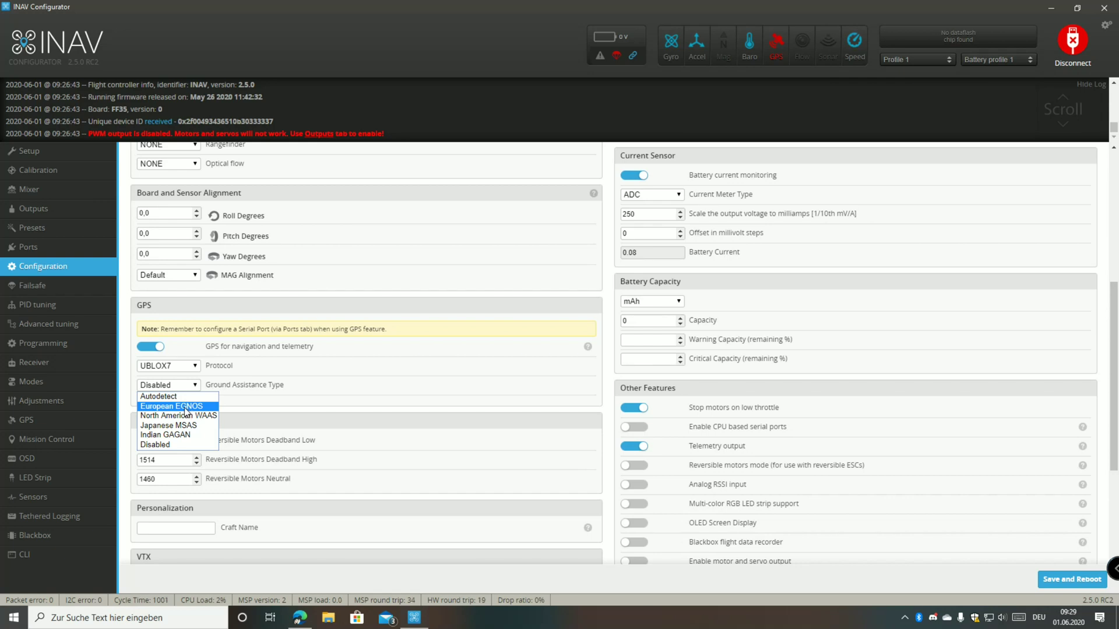
click(185, 408)
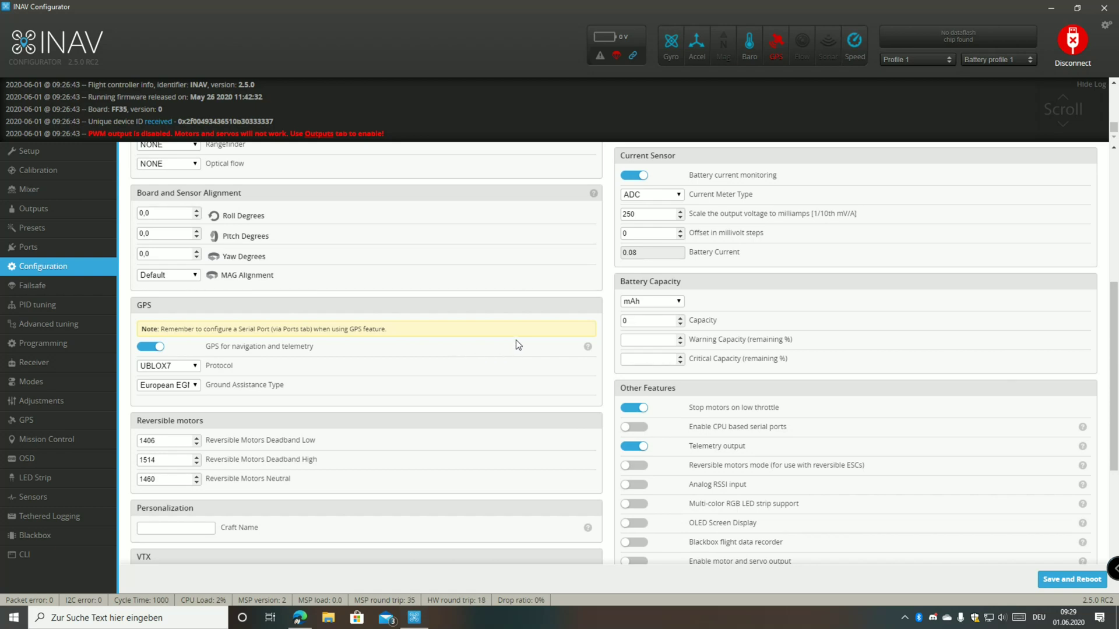
Step: Enter Caipi 2 as the craft name in the personalization settings
scroll(521, 368, up, 2)
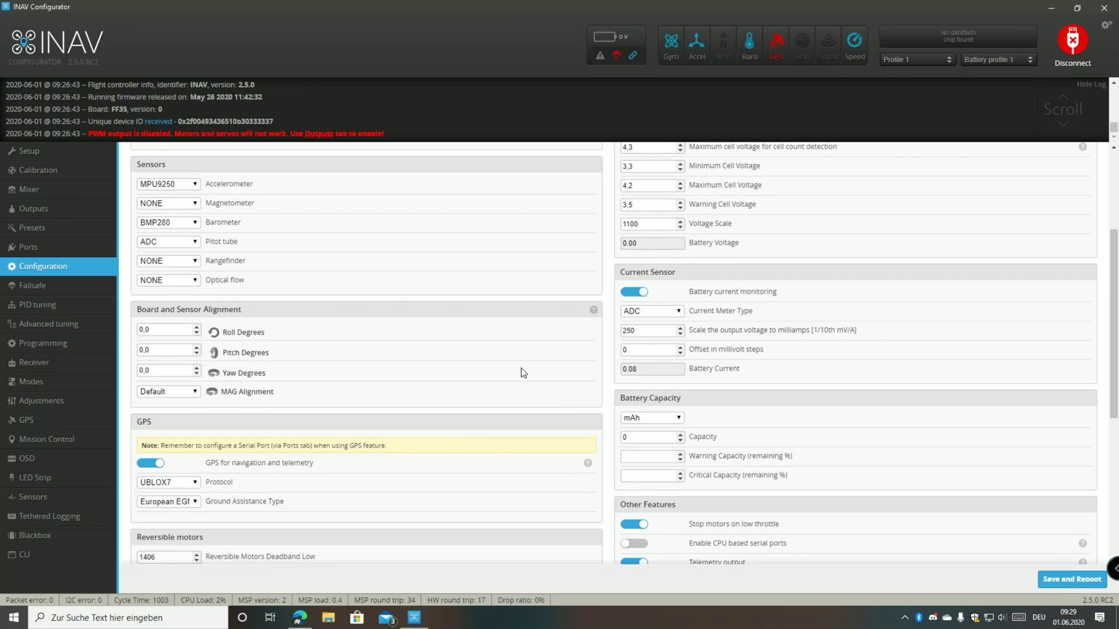
scroll(521, 369, down, 2)
scroll(522, 369, down, 2)
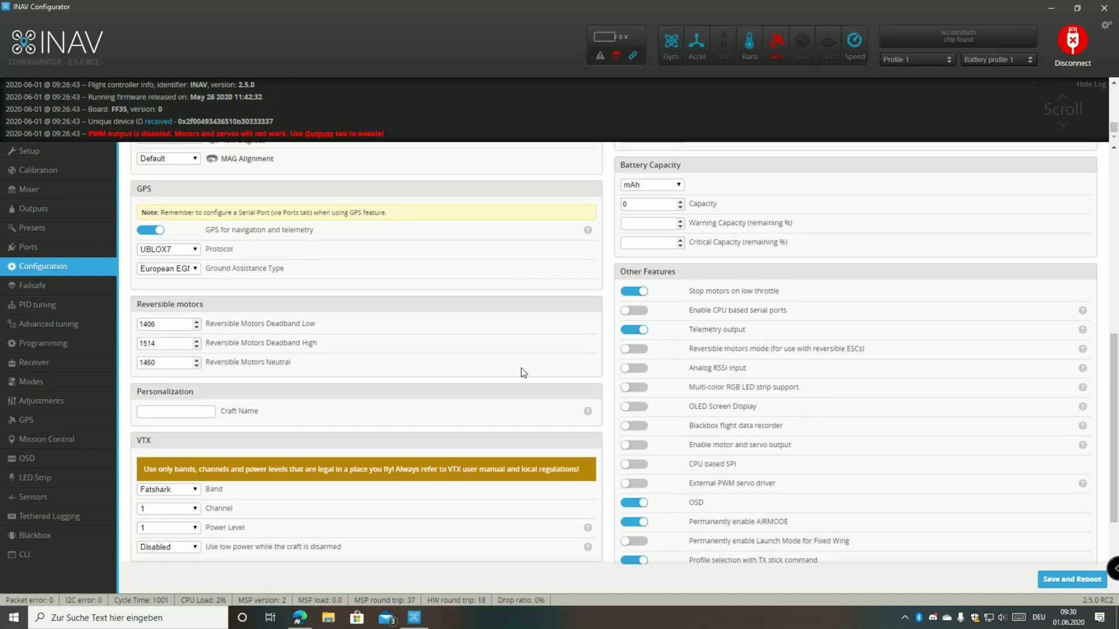
scroll(521, 368, down, 1)
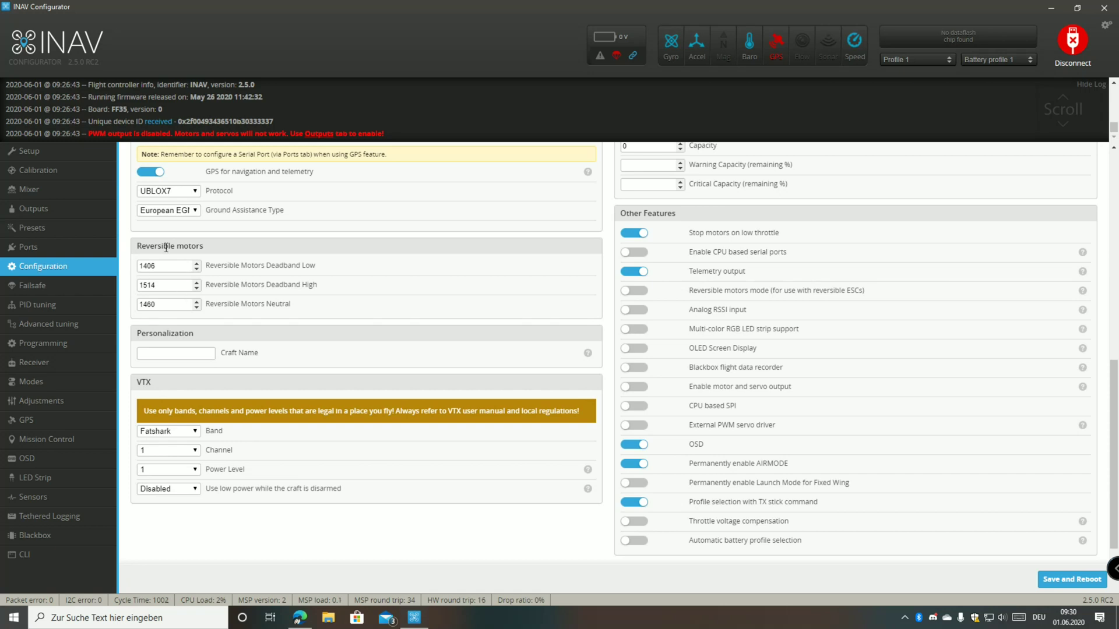
click(197, 355)
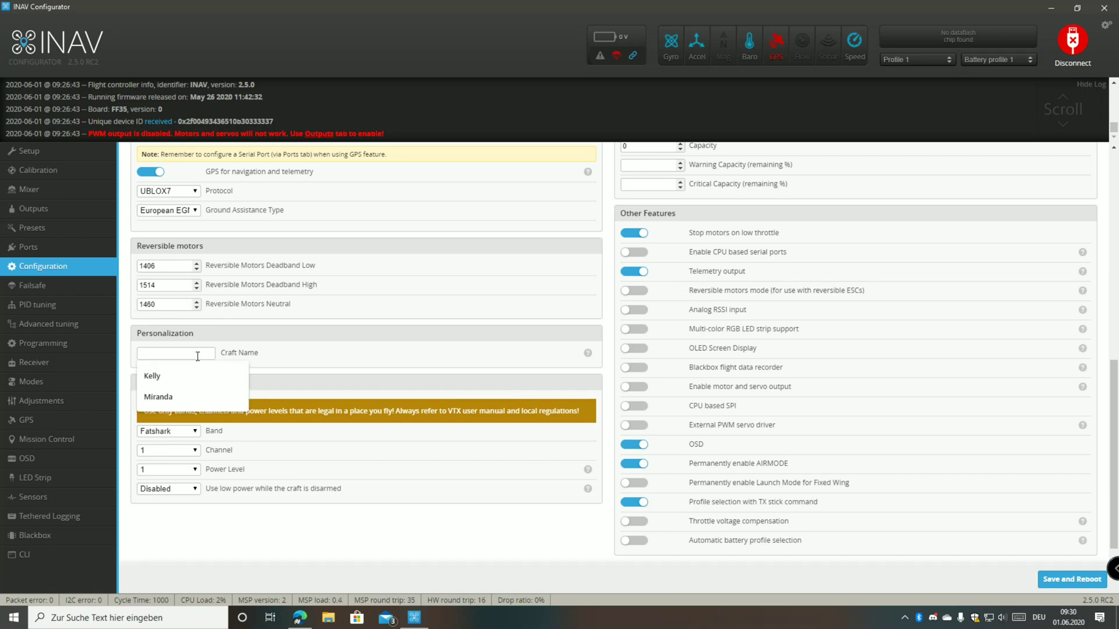
text(Caipi 2)
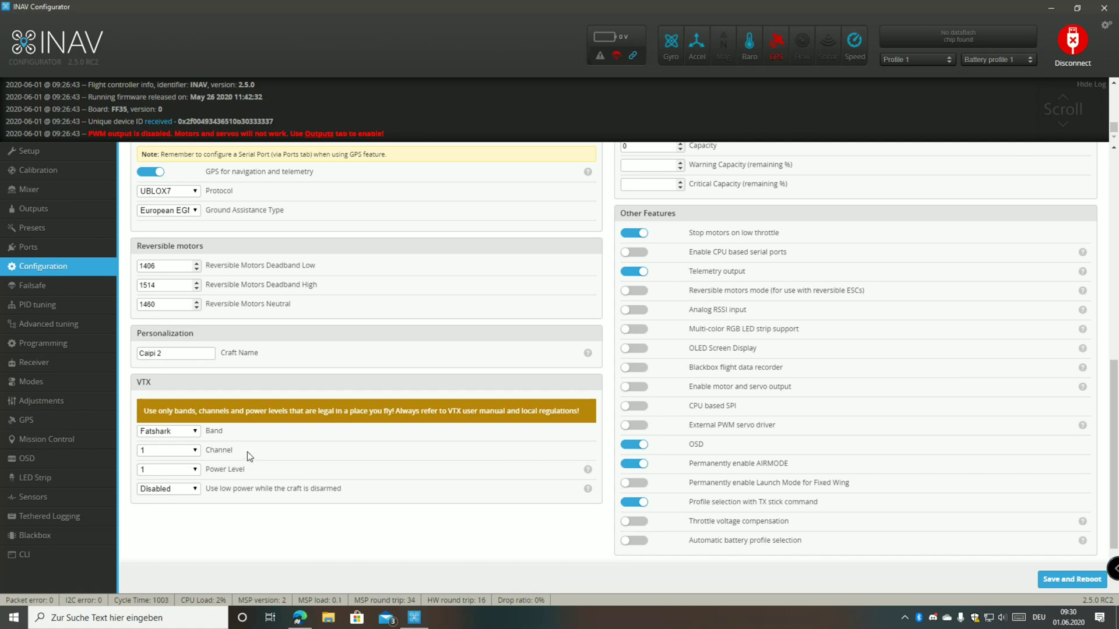
Step: Configure the VTX for Raceband on channel 4, with low power while disarmed set to Always
click(163, 431)
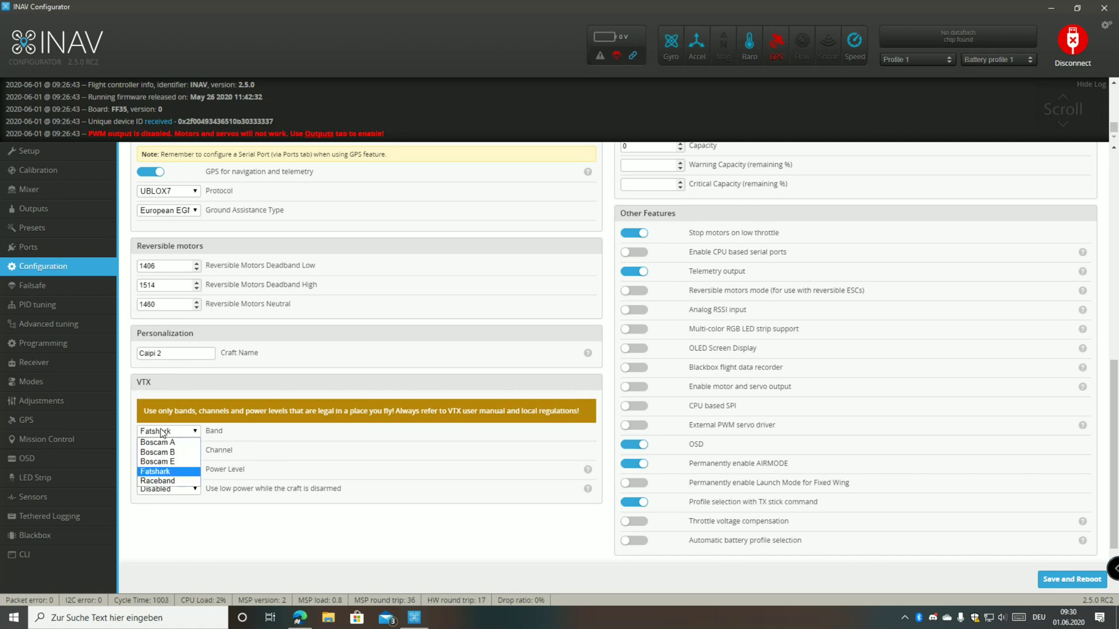
click(174, 482)
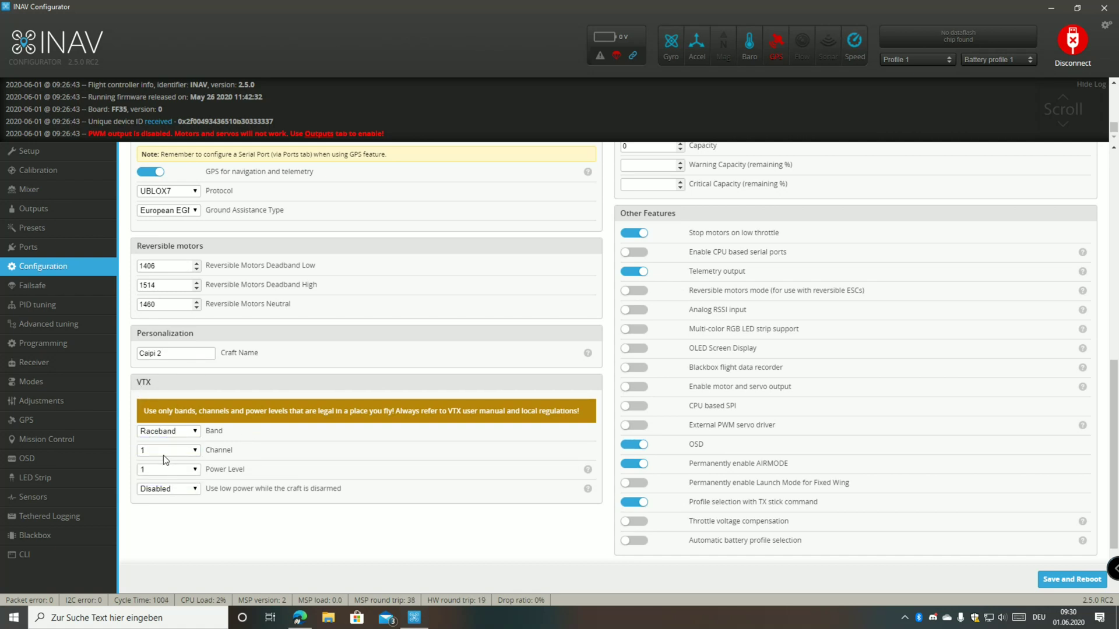
click(163, 450)
click(153, 491)
click(173, 491)
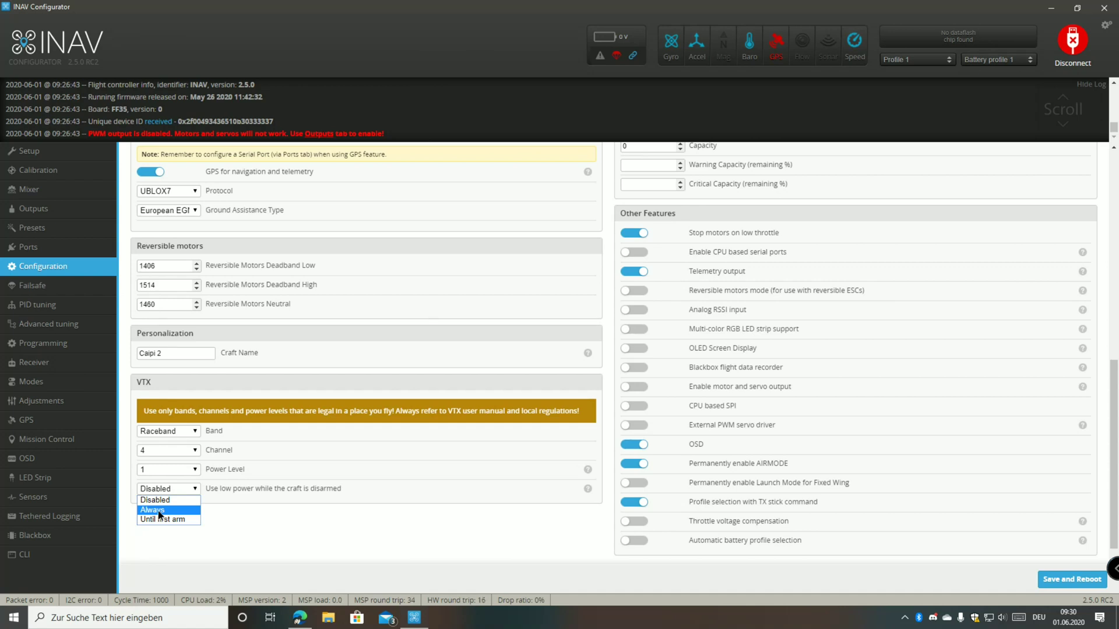
click(159, 511)
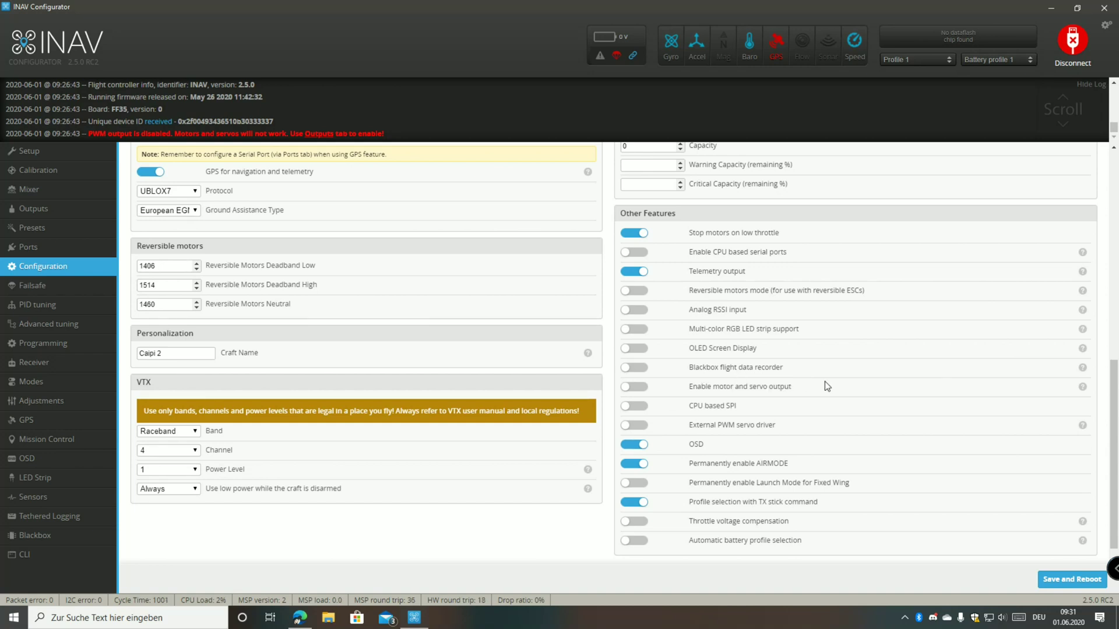
Step: Enable motor and servo output and disable profile selection with the TX stick command
click(641, 389)
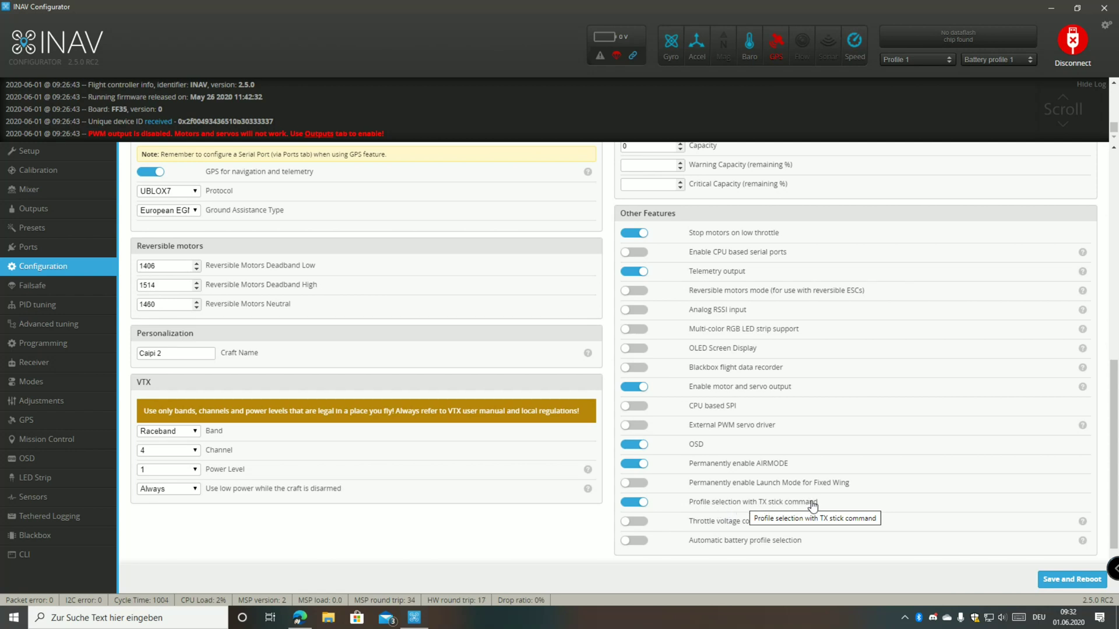
click(639, 504)
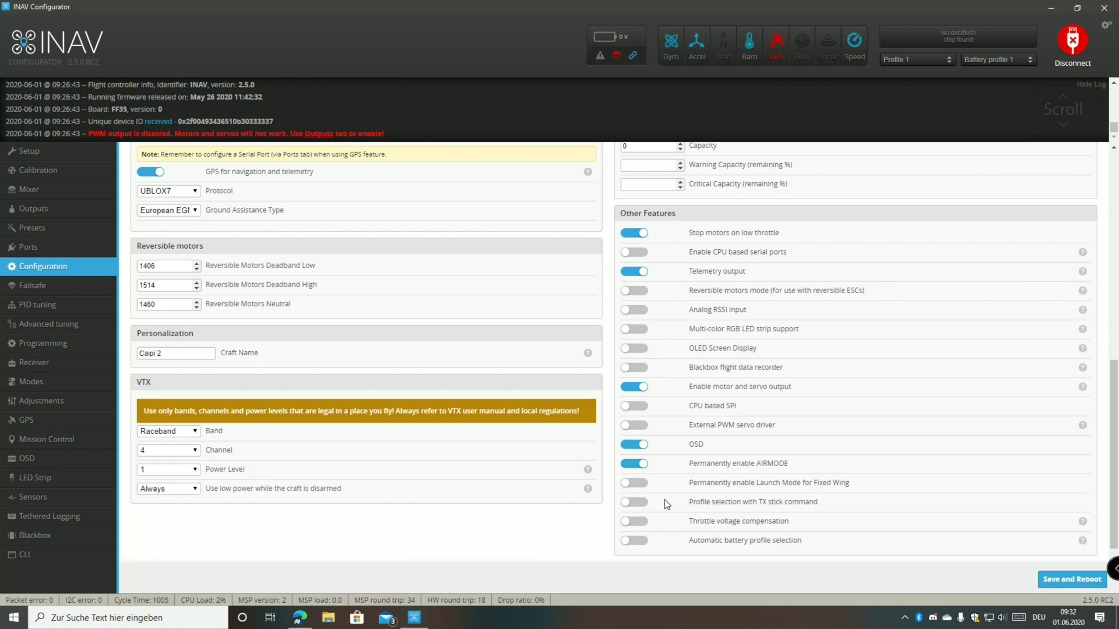
click(906, 60)
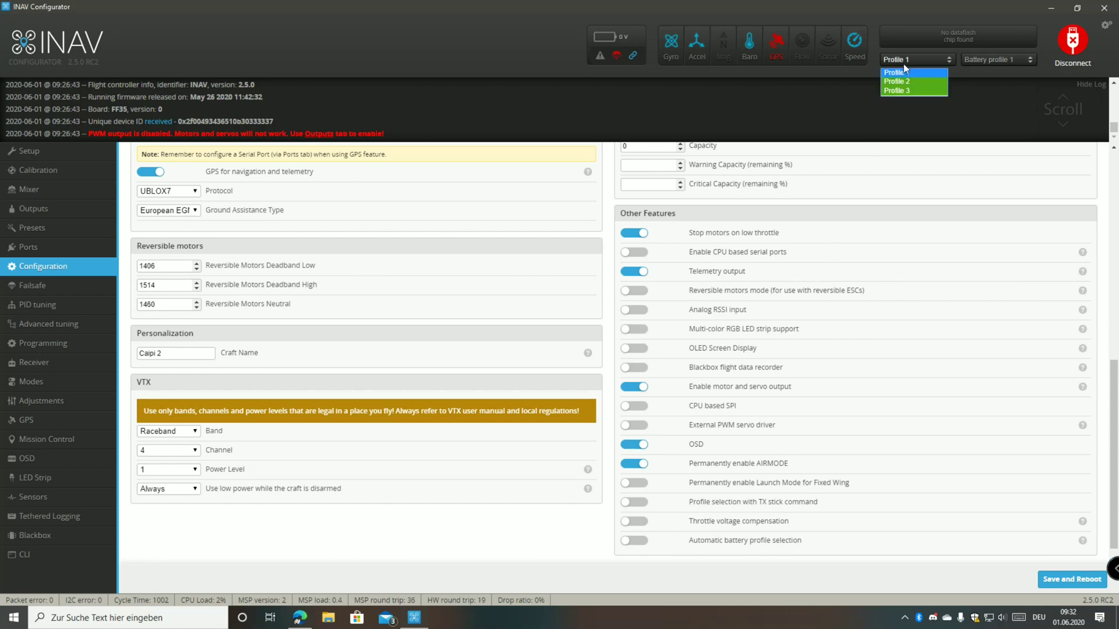
click(982, 85)
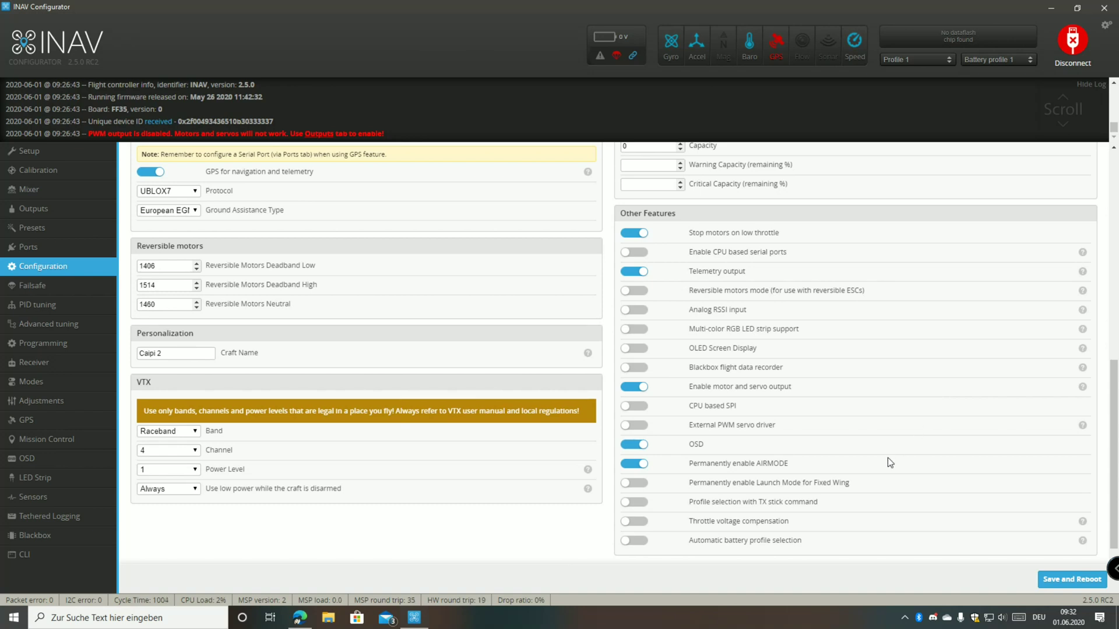
Step: Switch on throttle voltage compensation, and save the configuration with a reboot
click(646, 523)
mouse_move(1083, 524)
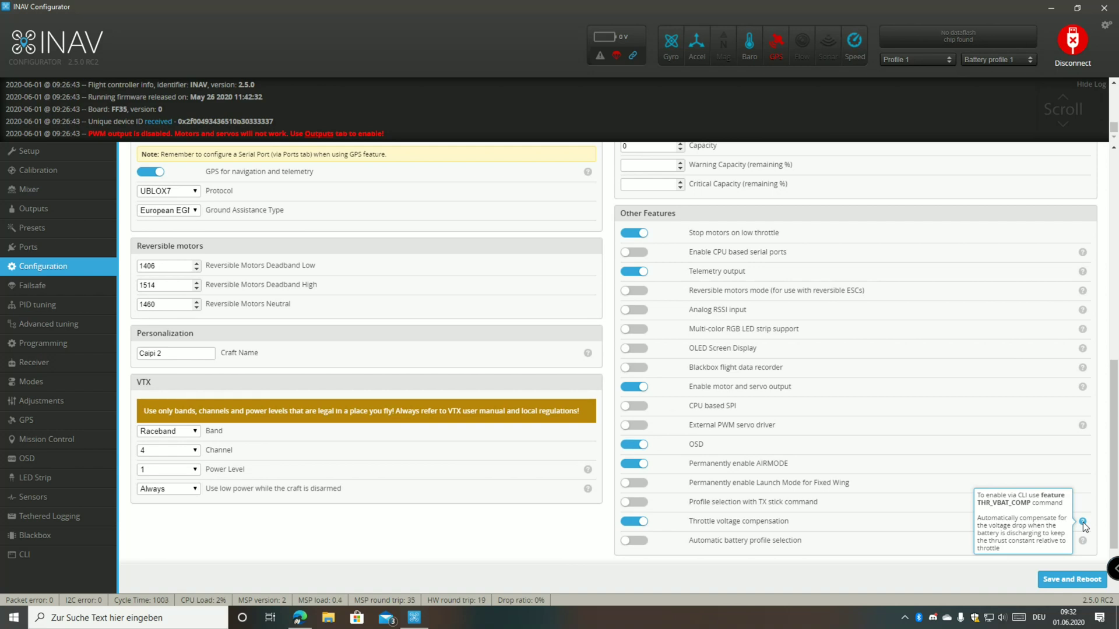
click(690, 523)
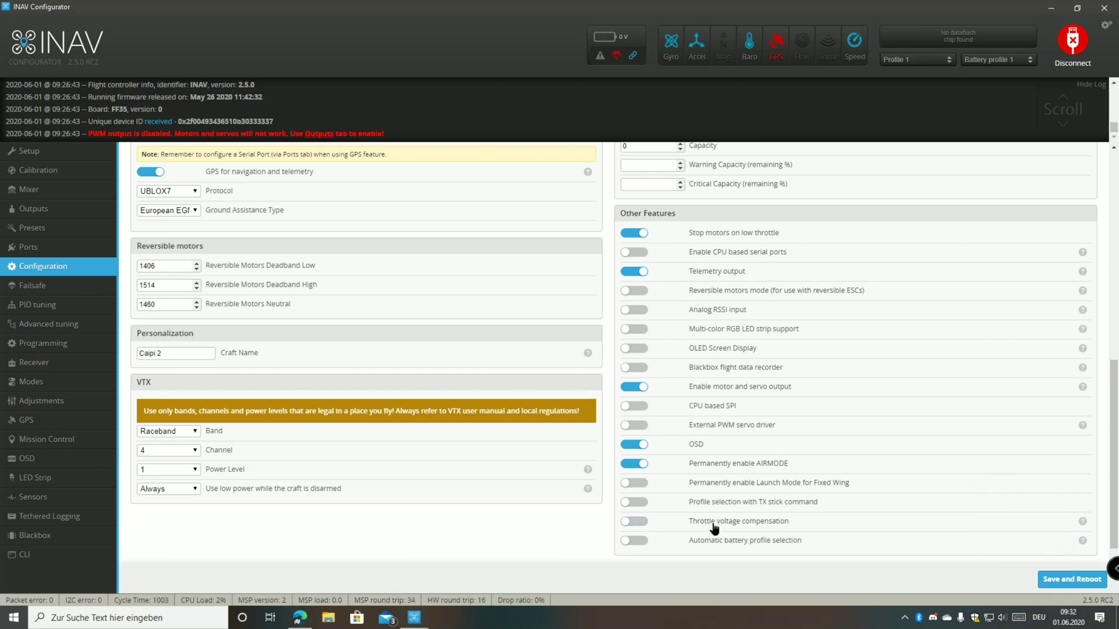
click(629, 523)
click(1076, 581)
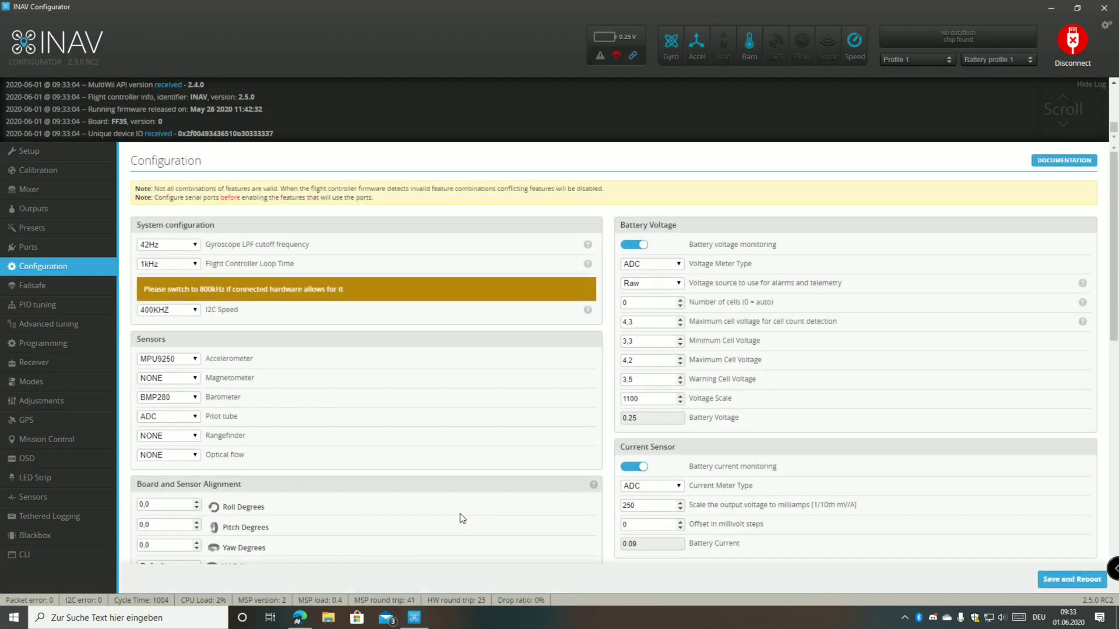
Step: Reset the Z axis offset of the attitude preview in Setup and check the receiver channels
click(29, 151)
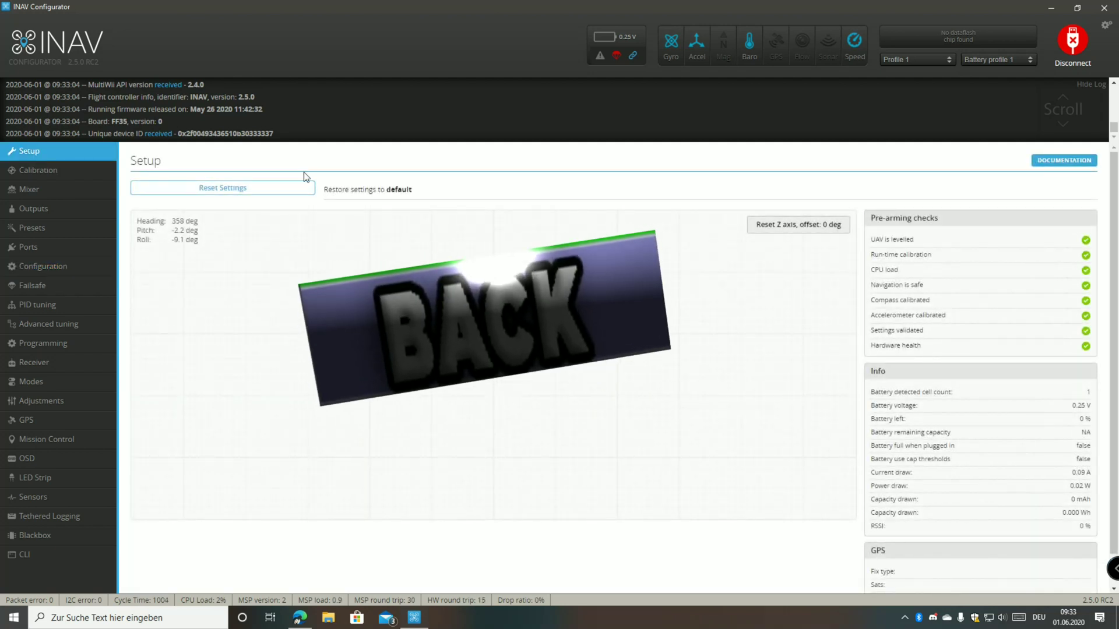
click(780, 225)
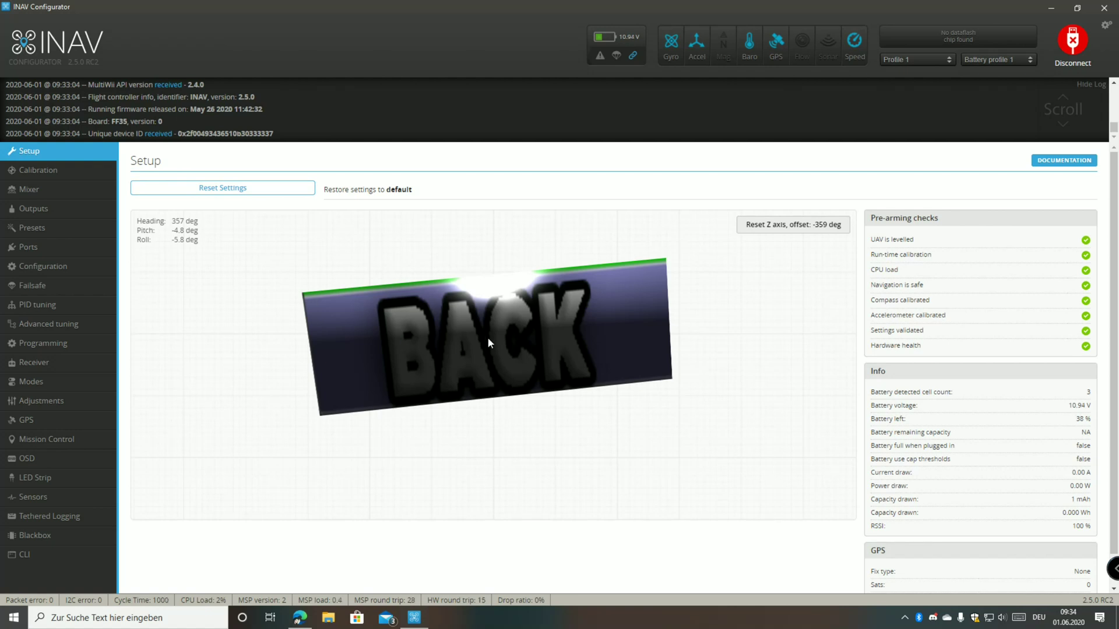
click(55, 366)
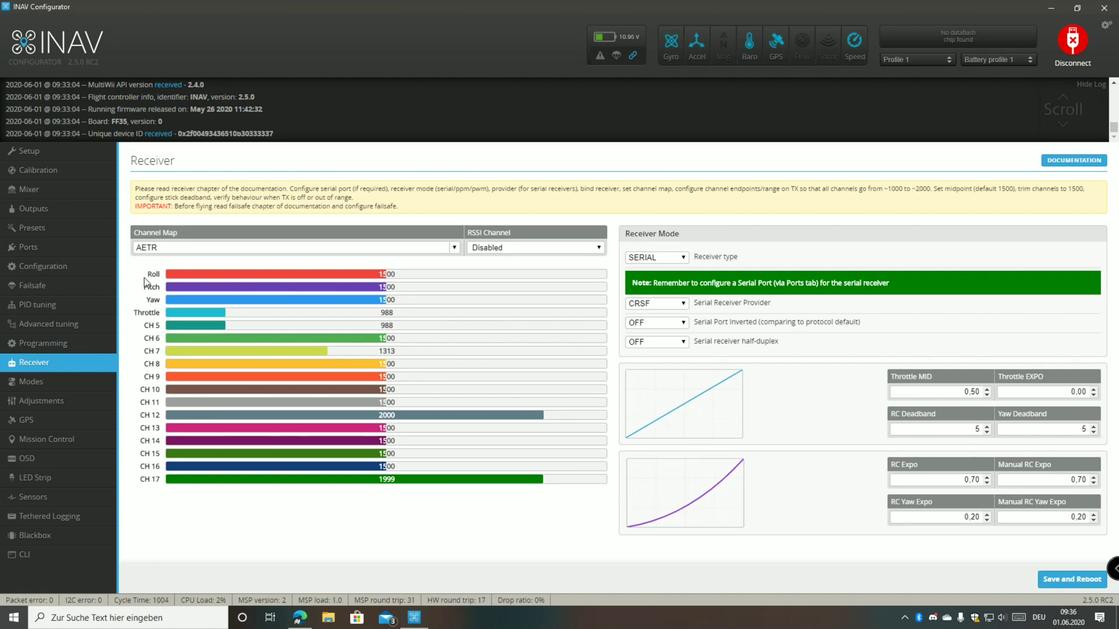
Step: Try reversing servo 3 in the output settings, and save with a reboot
click(44, 212)
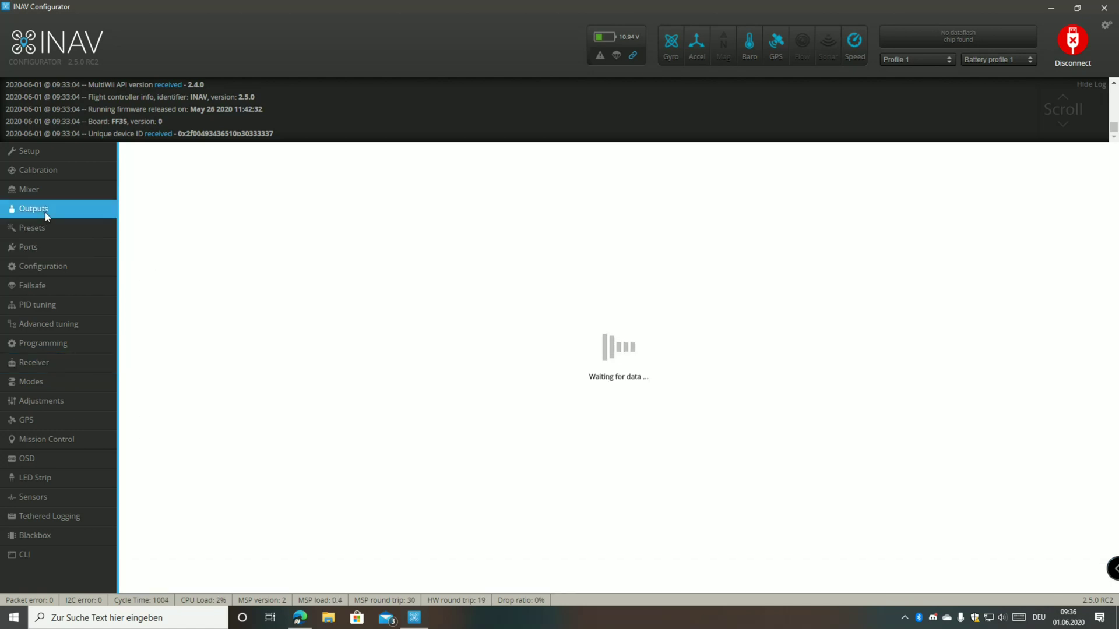
scroll(778, 419, down, 3)
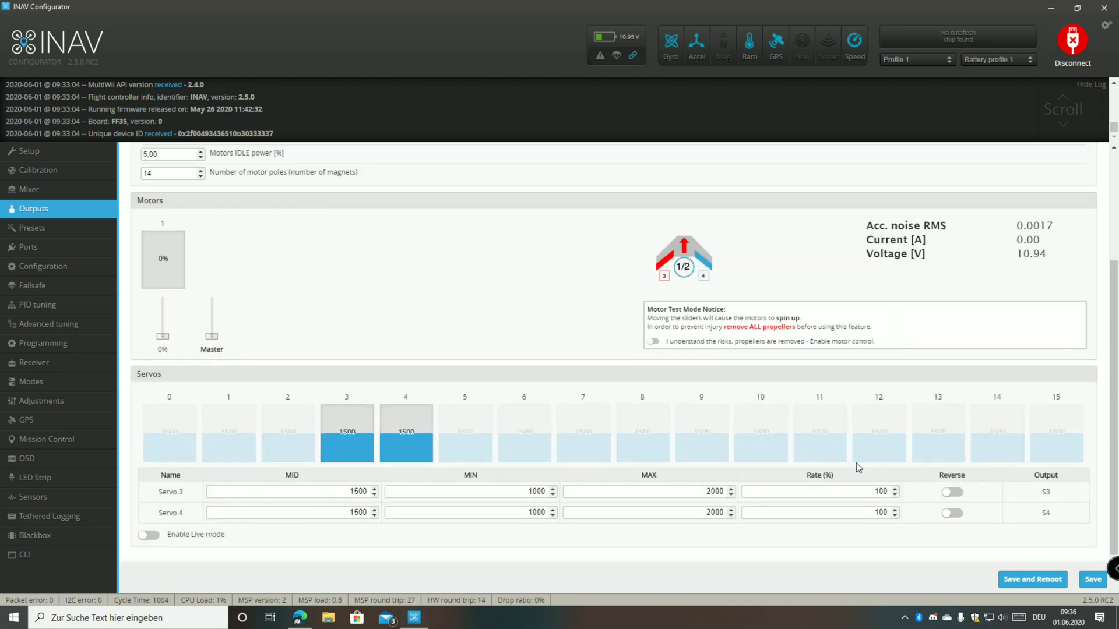
click(951, 493)
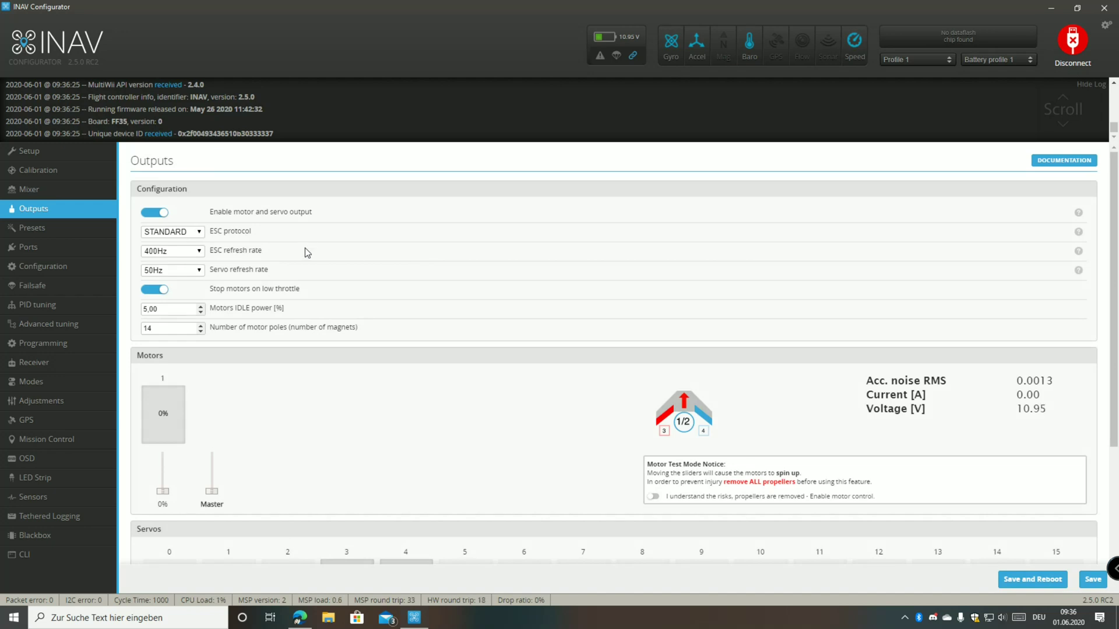
Step: Turn off the reversal of servo 3, reverse servo 4 instead, and save with a reboot
scroll(522, 313, down, 3)
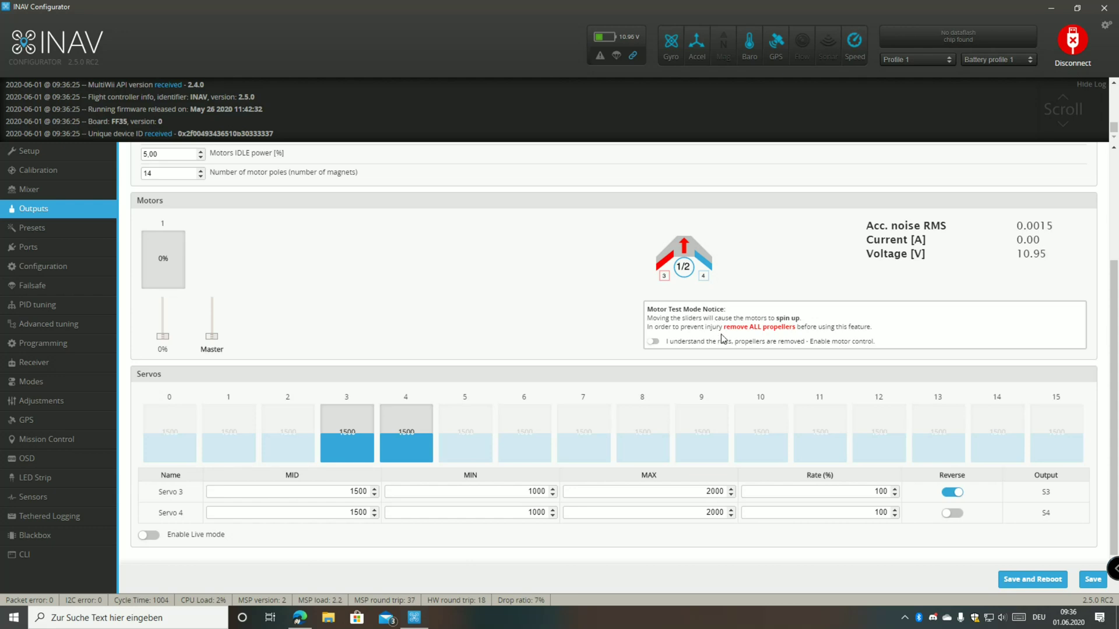
click(952, 492)
click(952, 513)
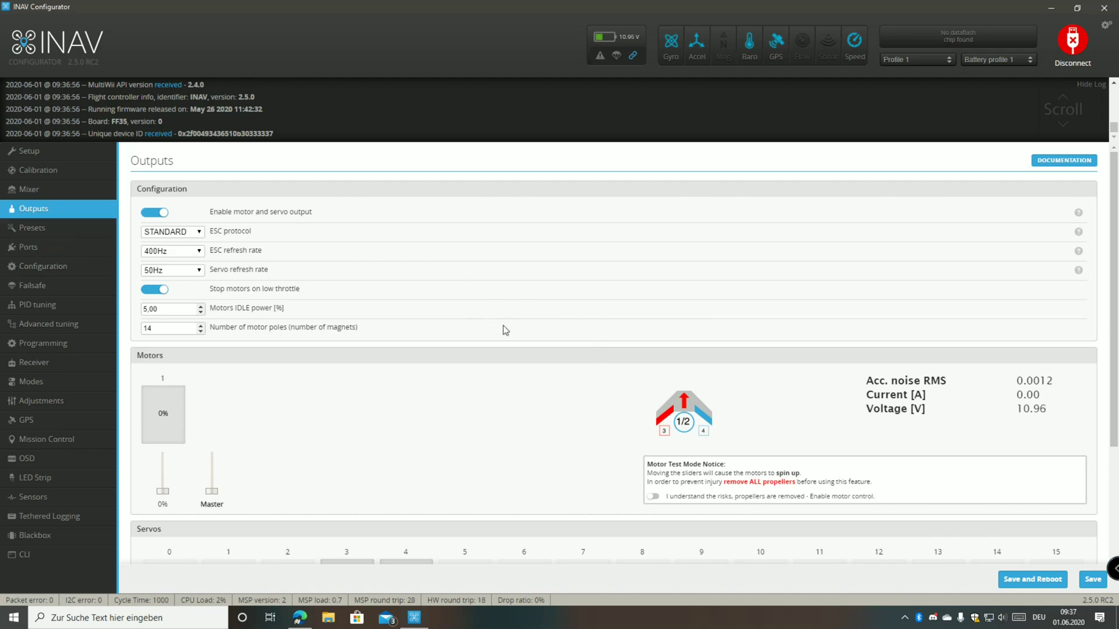
Step: Invert the Stabilized Roll weights in the servo mixer, with servo 3 at -50, and save with a reboot
scroll(505, 327, down, 3)
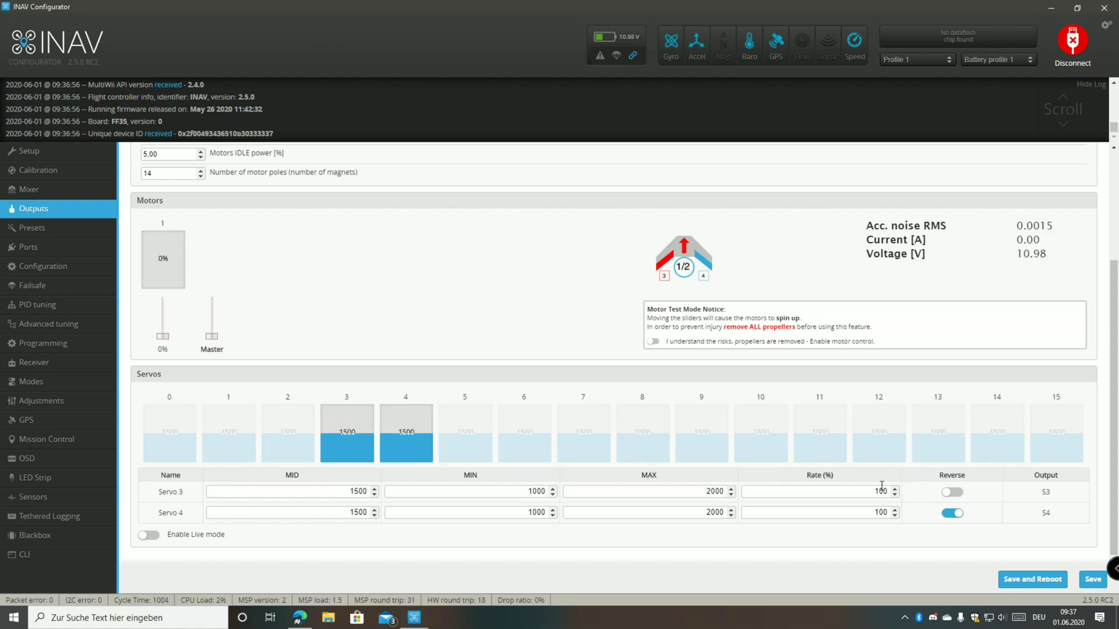
click(44, 183)
scroll(439, 375, down, 2)
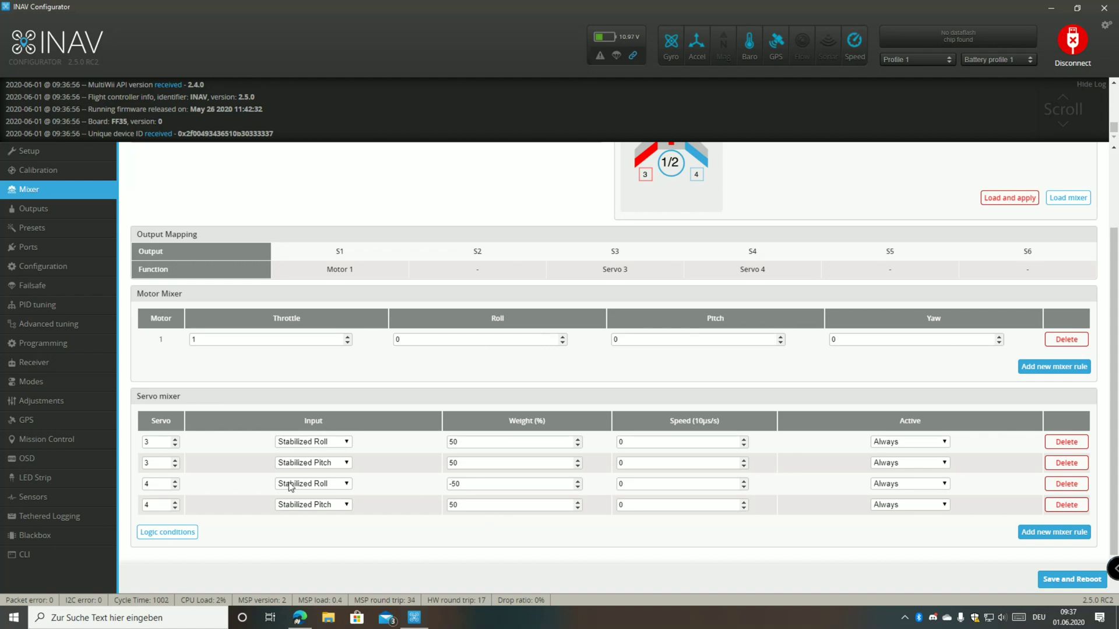
click(449, 484)
text(-)
text(-)
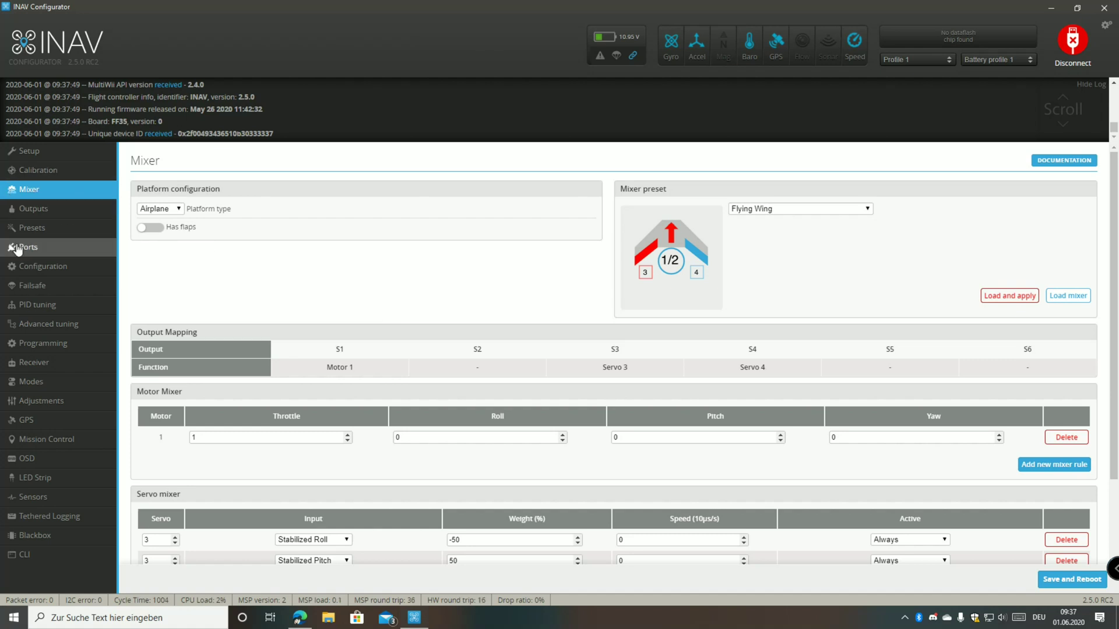
Step: Review the servo outputs and the available flight modes, ending at the setup overview
click(26, 209)
scroll(428, 374, down, 3)
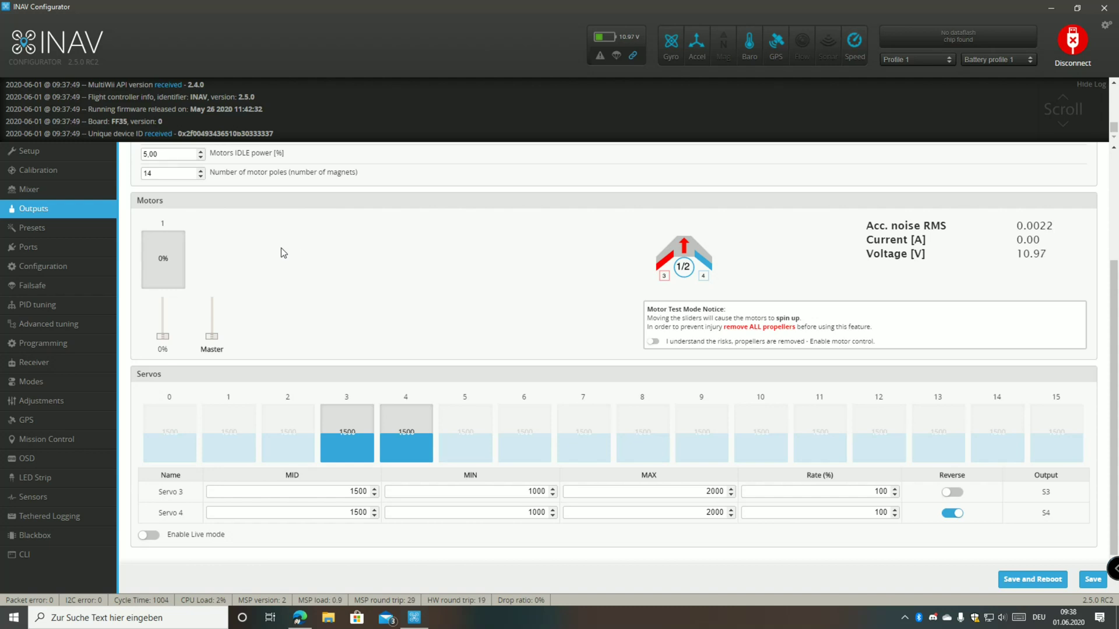
click(54, 384)
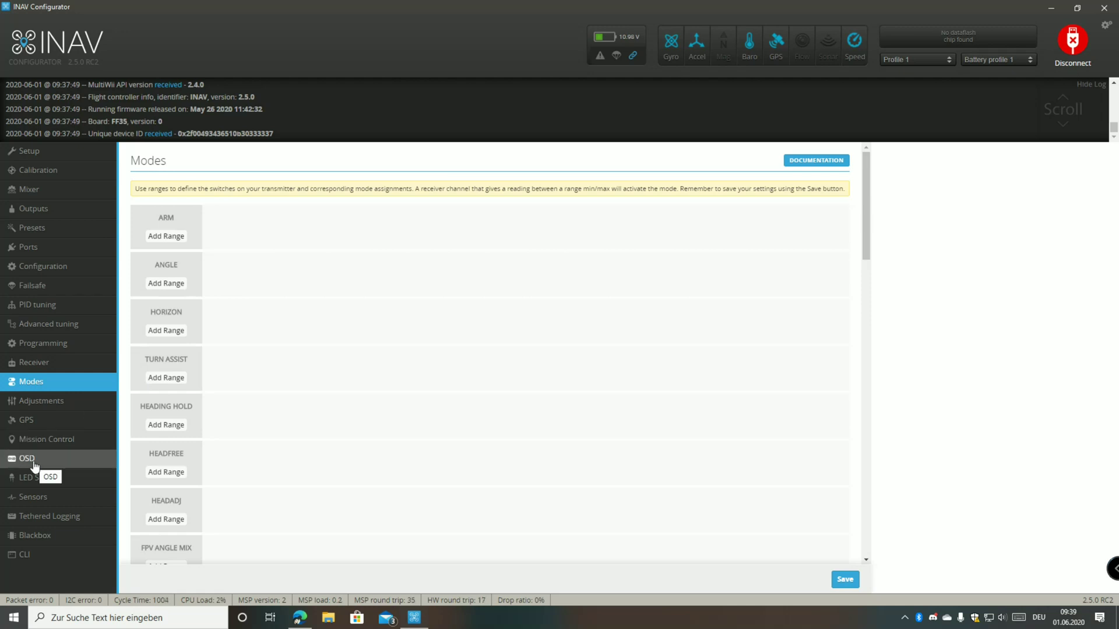
click(22, 152)
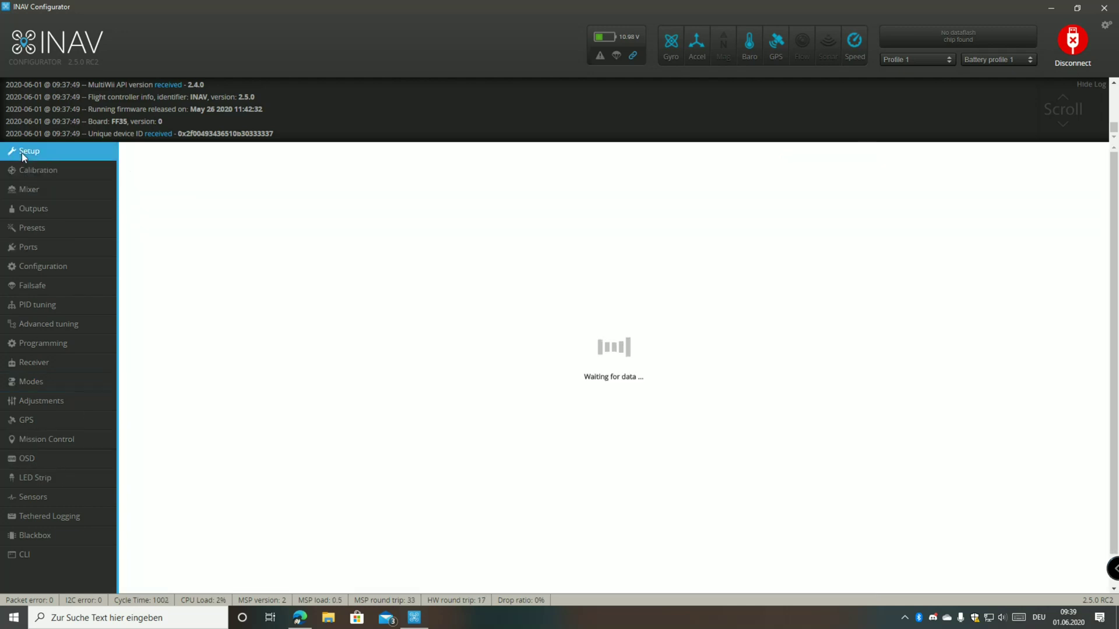